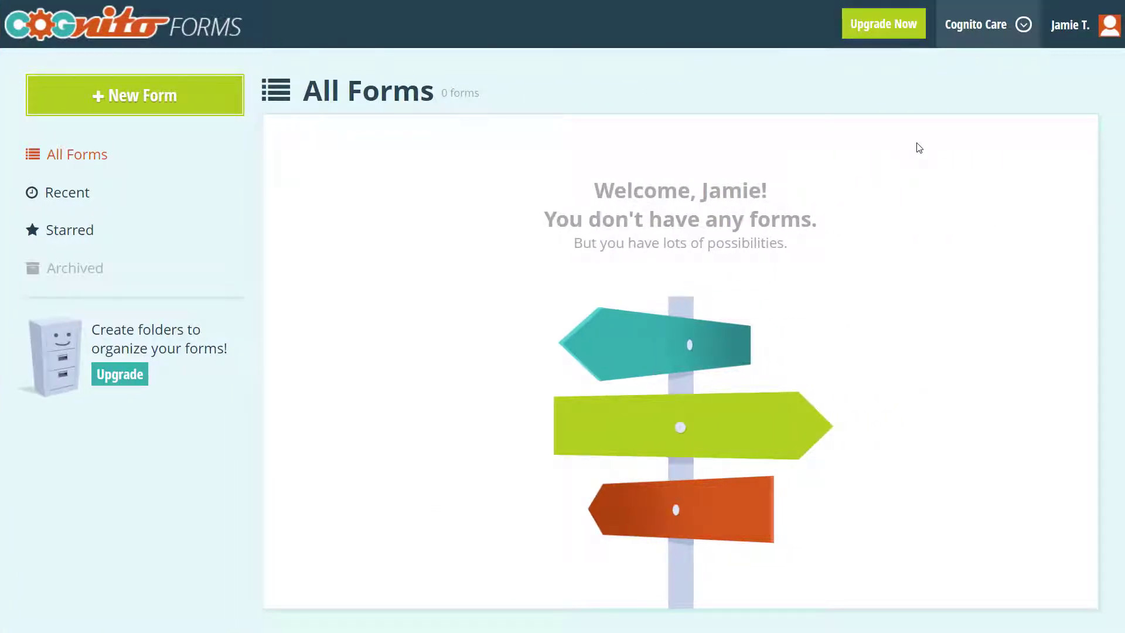
# Step: Open the Cognito Care organization dropdown in the top bar of the All Forms page
pyautogui.click(1017, 38)
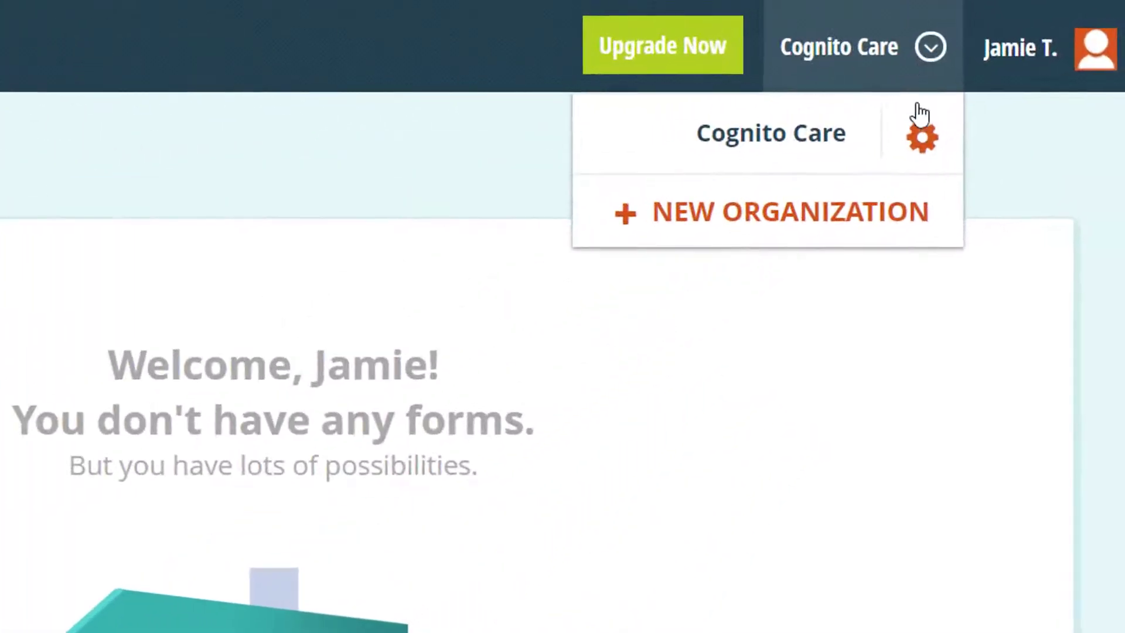
# Step: Open the Cognito Care Organization Settings, showing the Individual - Free plan
pyautogui.click(922, 138)
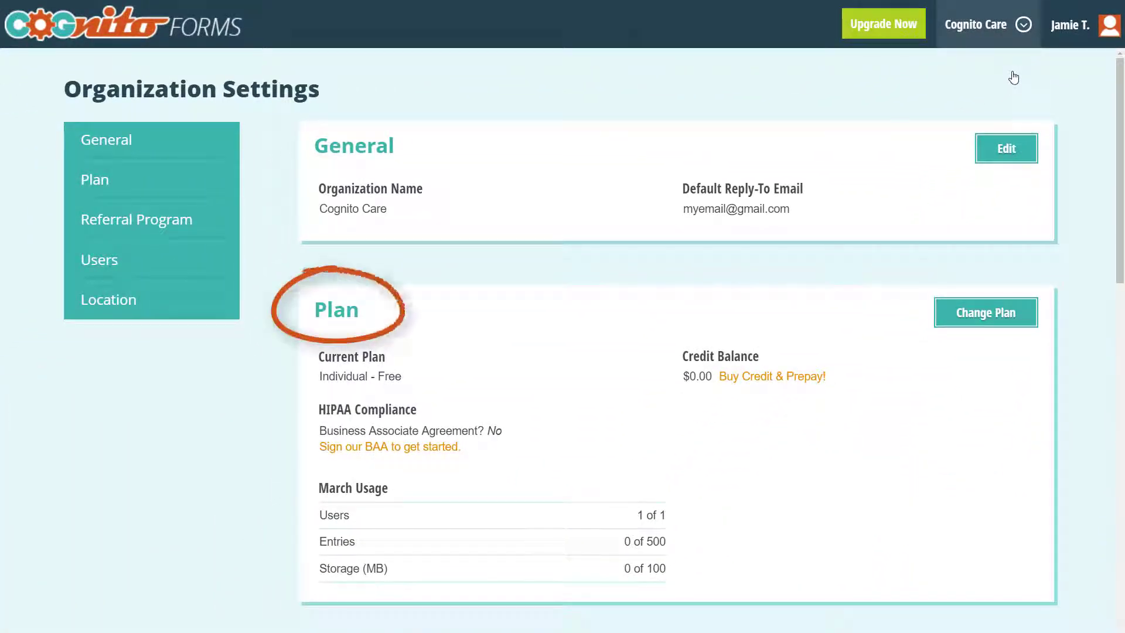
# Step: Change Cognito Care to the Enterprise plan with prepaid billing for 12 months
pyautogui.click(974, 322)
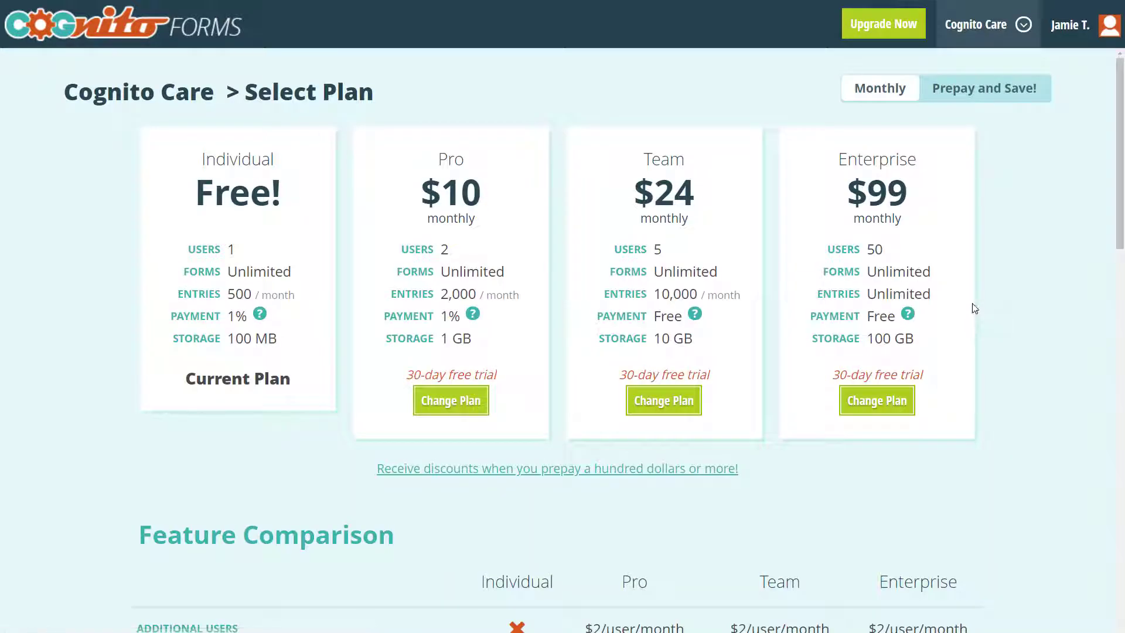
pyautogui.click(1004, 96)
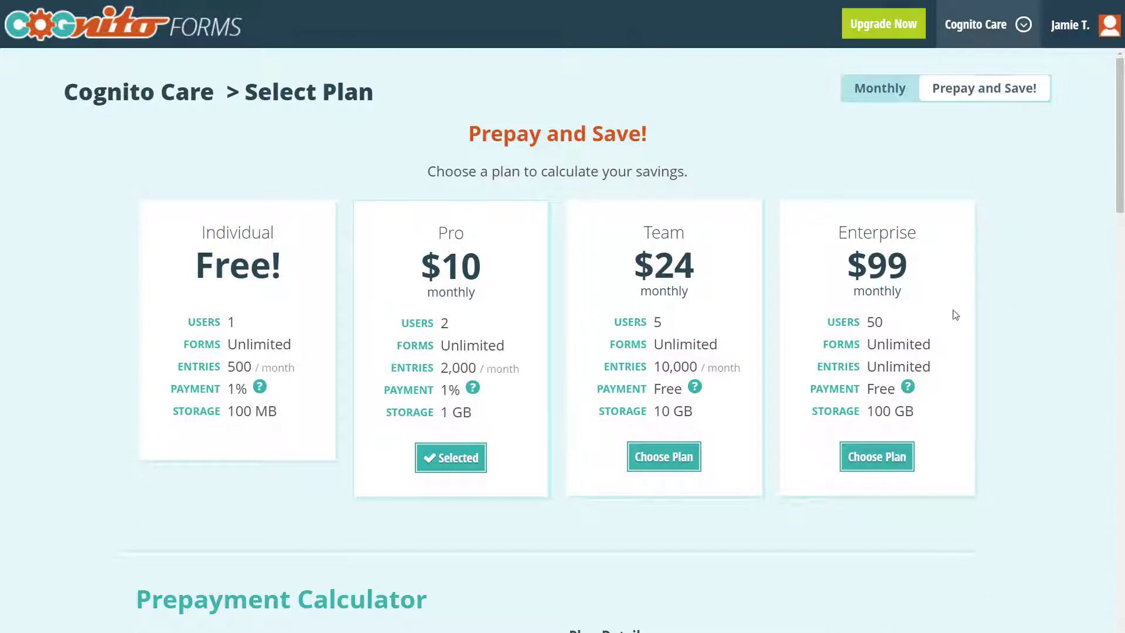
pyautogui.click(881, 453)
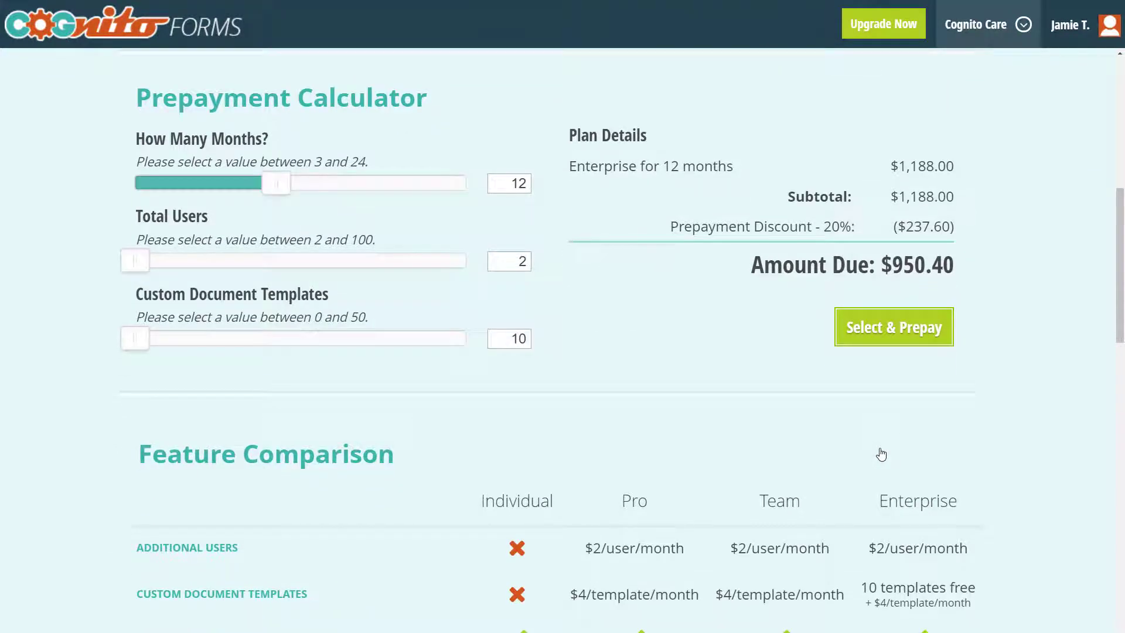
pyautogui.click(889, 335)
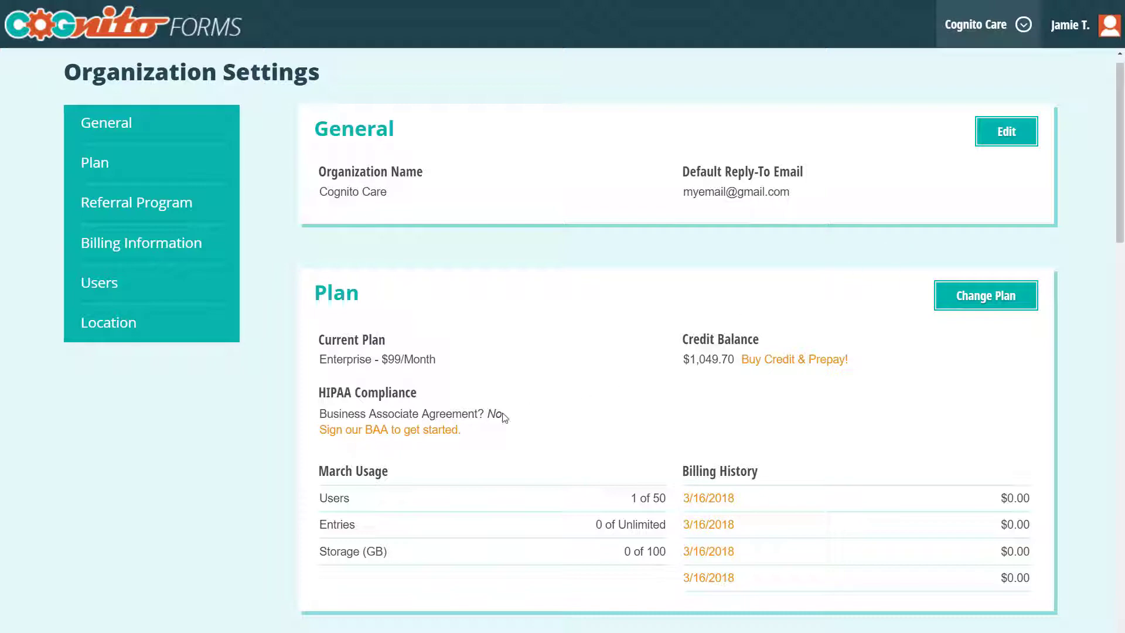
pyautogui.click(449, 432)
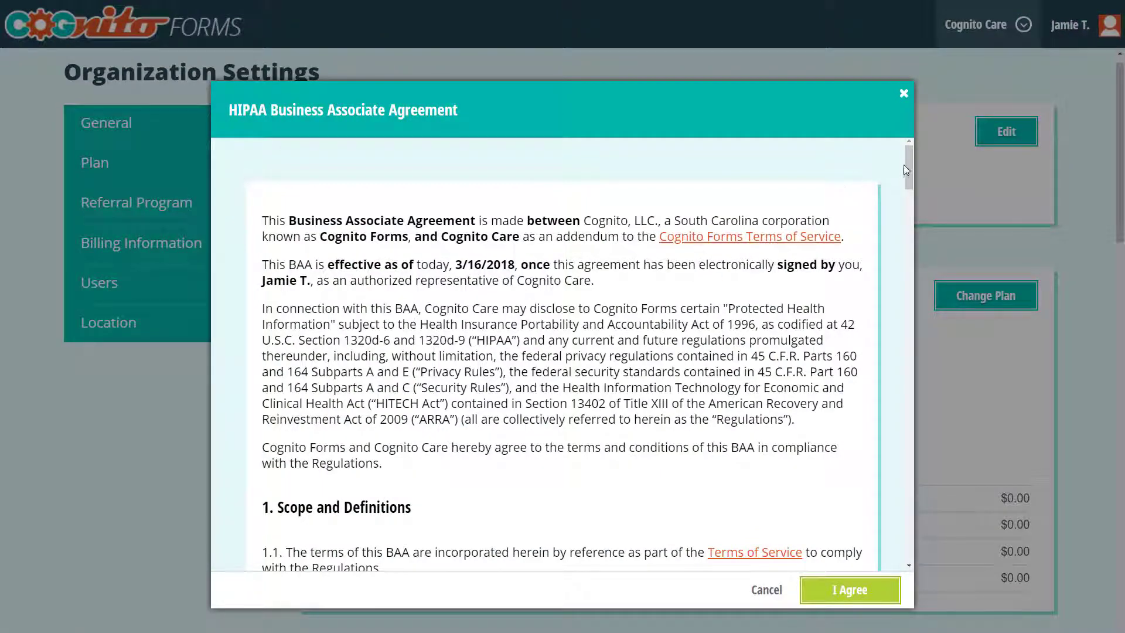
# Step: Sign the HIPAA BAA with legal name 'Cognito Care', title 'Co-founder' and a drawn signature
pyautogui.moveTo(908, 167)
pyautogui.mouseDown()
pyautogui.moveTo(912, 439)
pyautogui.moveTo(892, 535)
pyautogui.mouseUp()
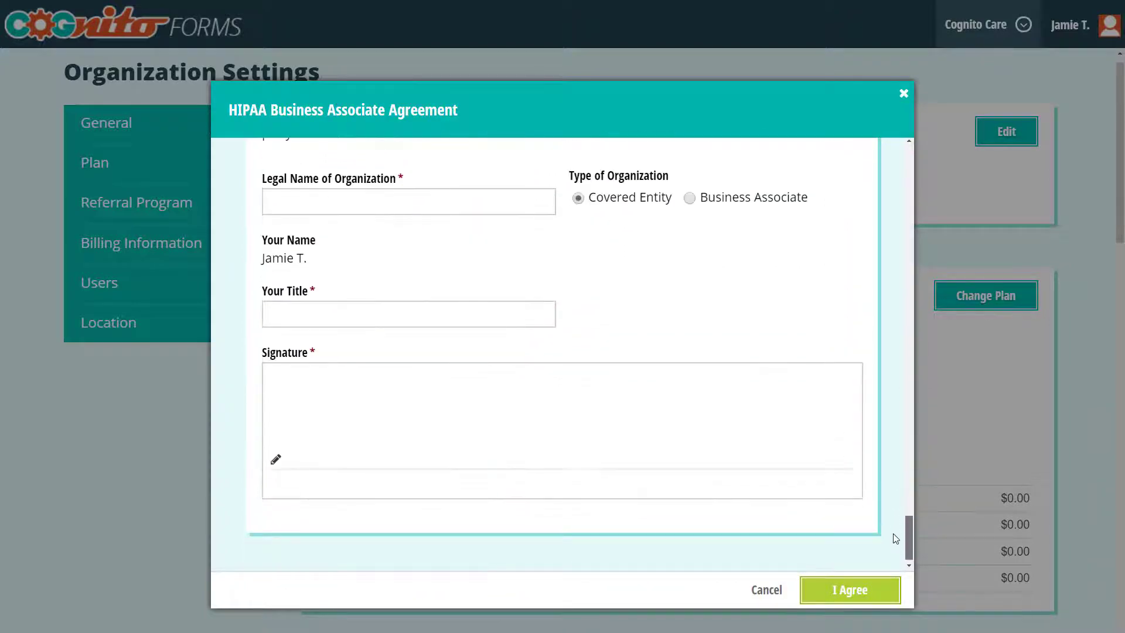
pyautogui.click(345, 207)
pyautogui.write('Cogni')
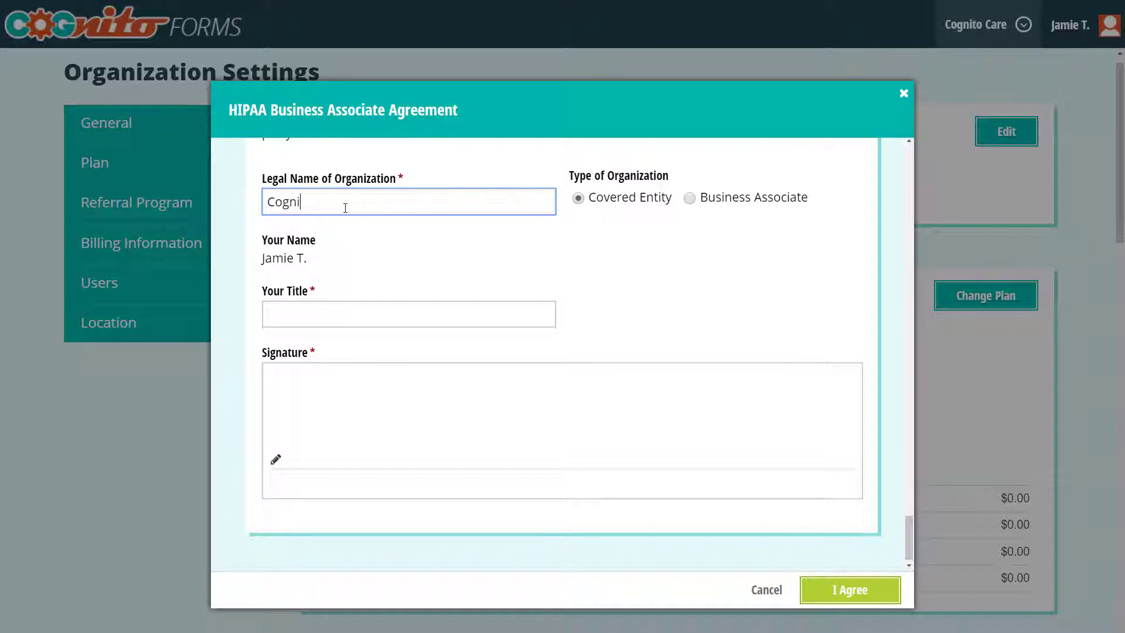
pyautogui.write('to Care')
pyautogui.click(333, 309)
pyautogui.write('Co-fou')
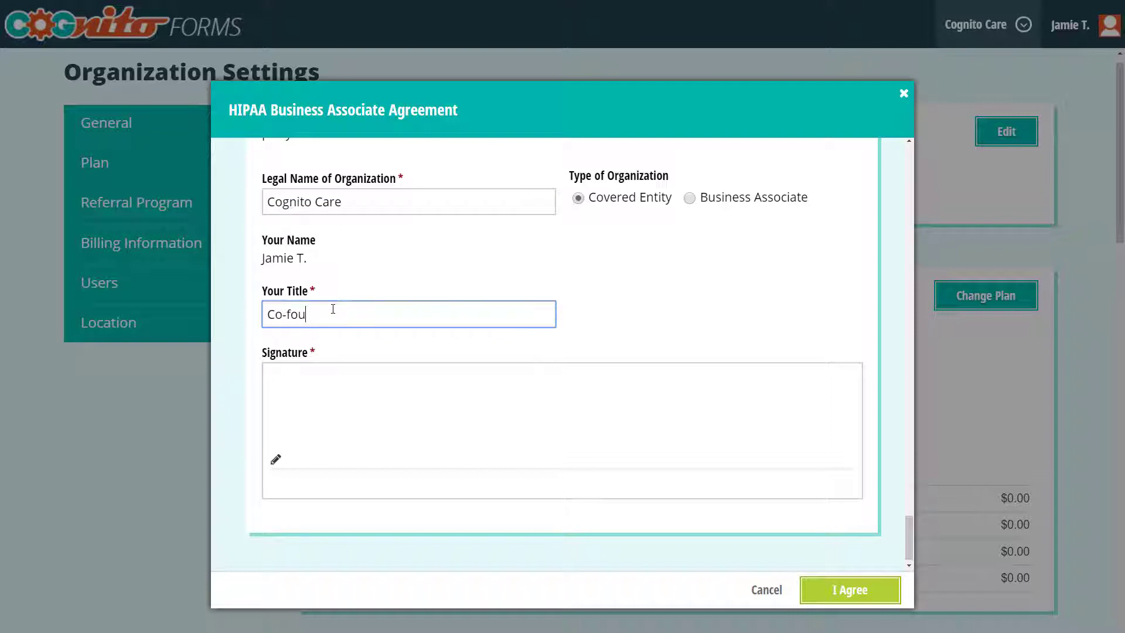
pyautogui.write('nder')
pyautogui.moveTo(350, 403)
pyautogui.mouseDown()
pyautogui.moveTo(369, 459)
pyautogui.moveTo(405, 460)
pyautogui.moveTo(503, 410)
pyautogui.moveTo(565, 417)
pyautogui.moveTo(476, 427)
pyautogui.mouseUp()
pyautogui.moveTo(585, 402)
pyautogui.mouseDown()
pyautogui.moveTo(623, 384)
pyautogui.moveTo(632, 433)
pyautogui.moveTo(690, 428)
pyautogui.moveTo(755, 447)
pyautogui.moveTo(740, 446)
pyautogui.mouseUp()
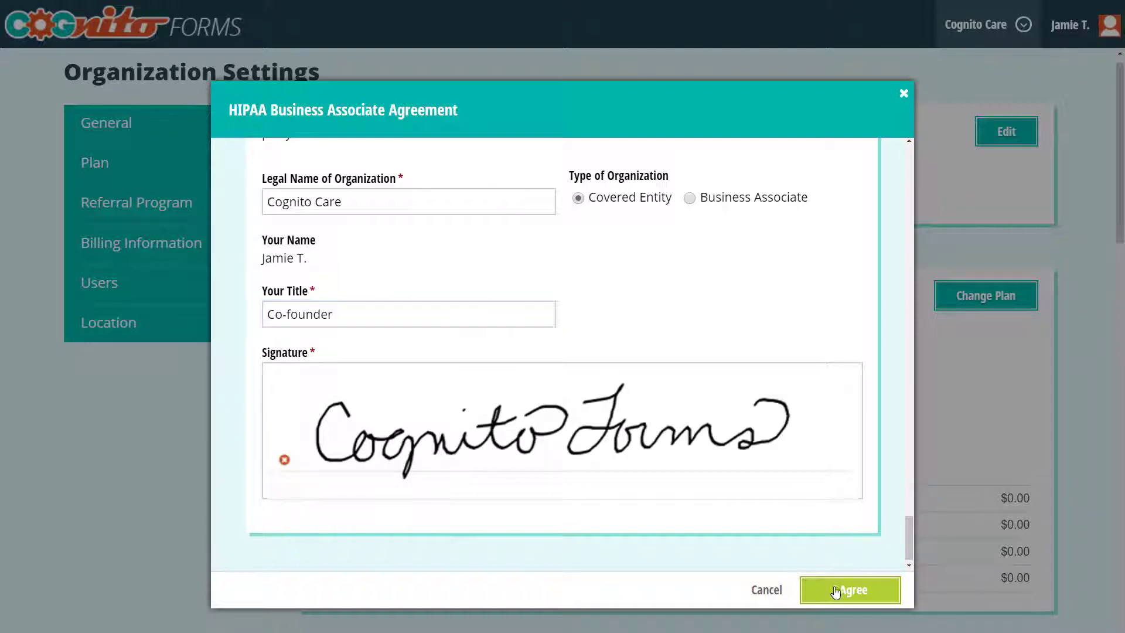
pyautogui.click(817, 587)
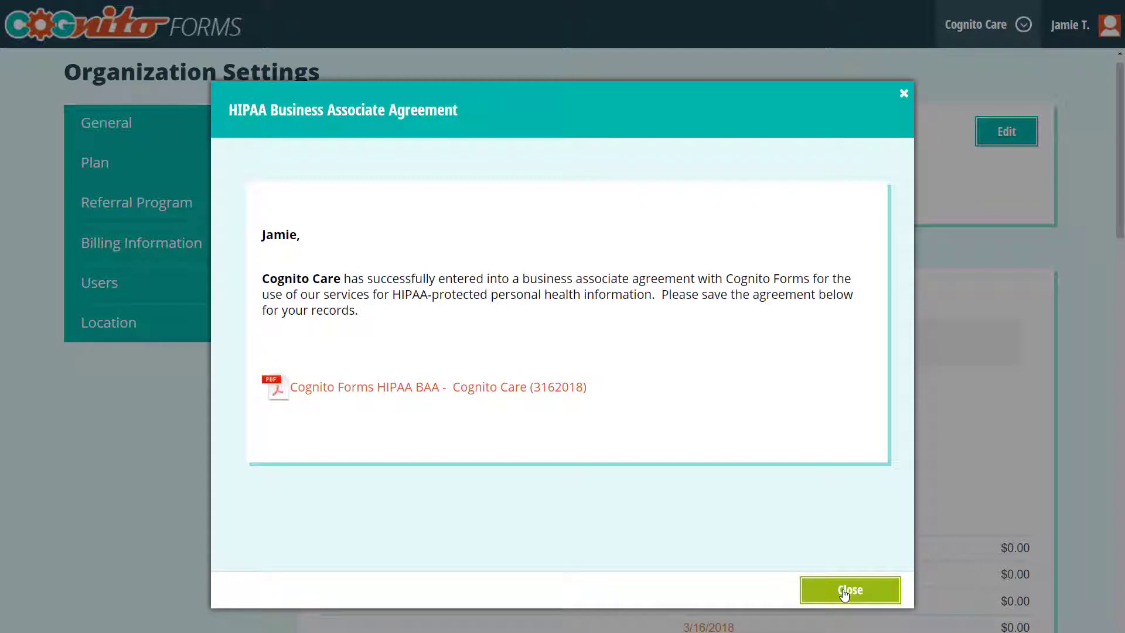
pyautogui.click(849, 590)
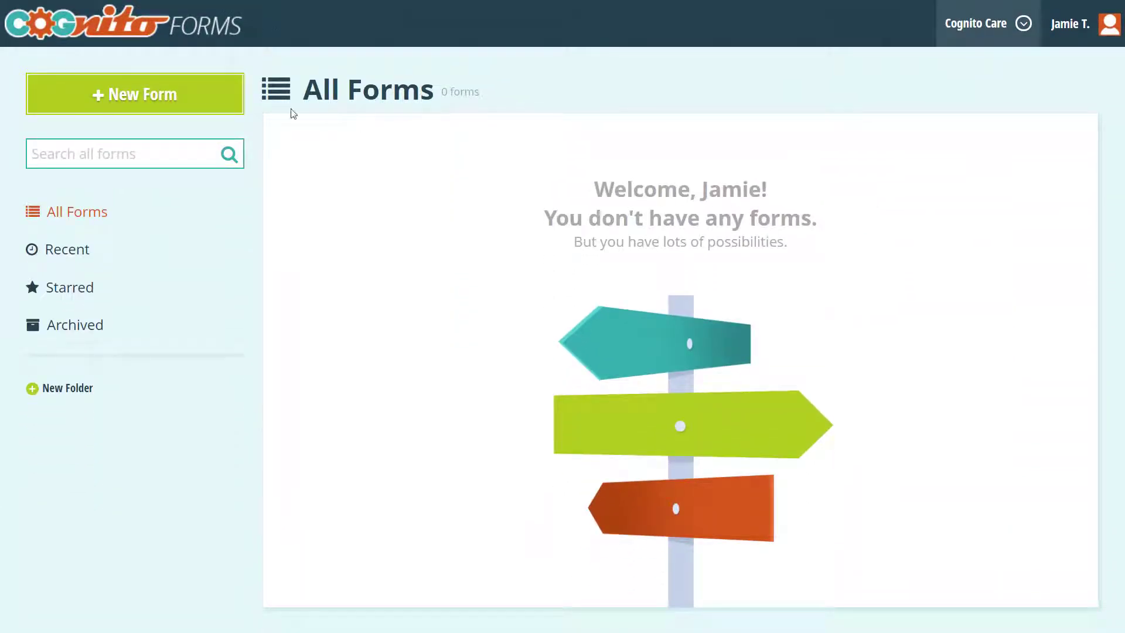
# Step: Create a new form from the Healthcare template 'New Patient Registration' after previewing it
pyautogui.click(184, 103)
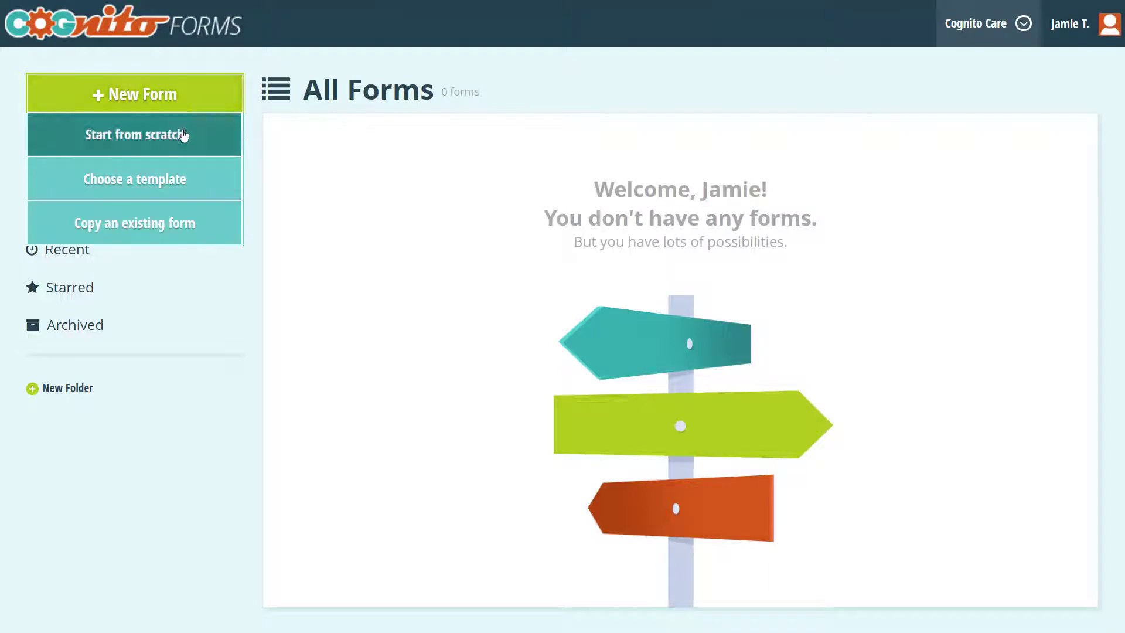
pyautogui.click(176, 180)
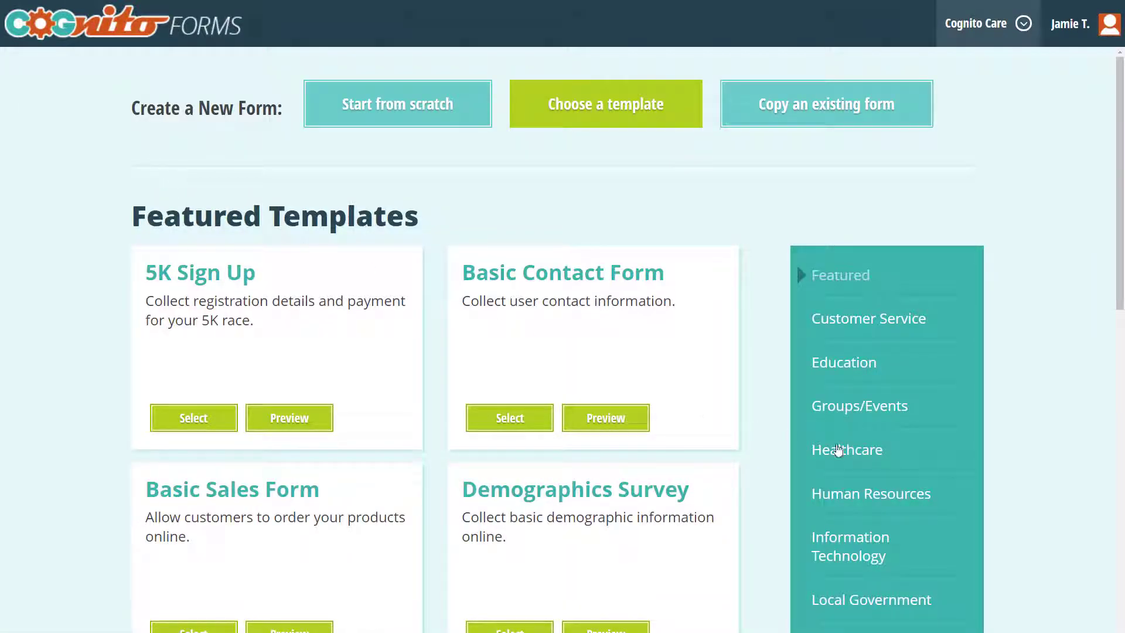
pyautogui.click(851, 456)
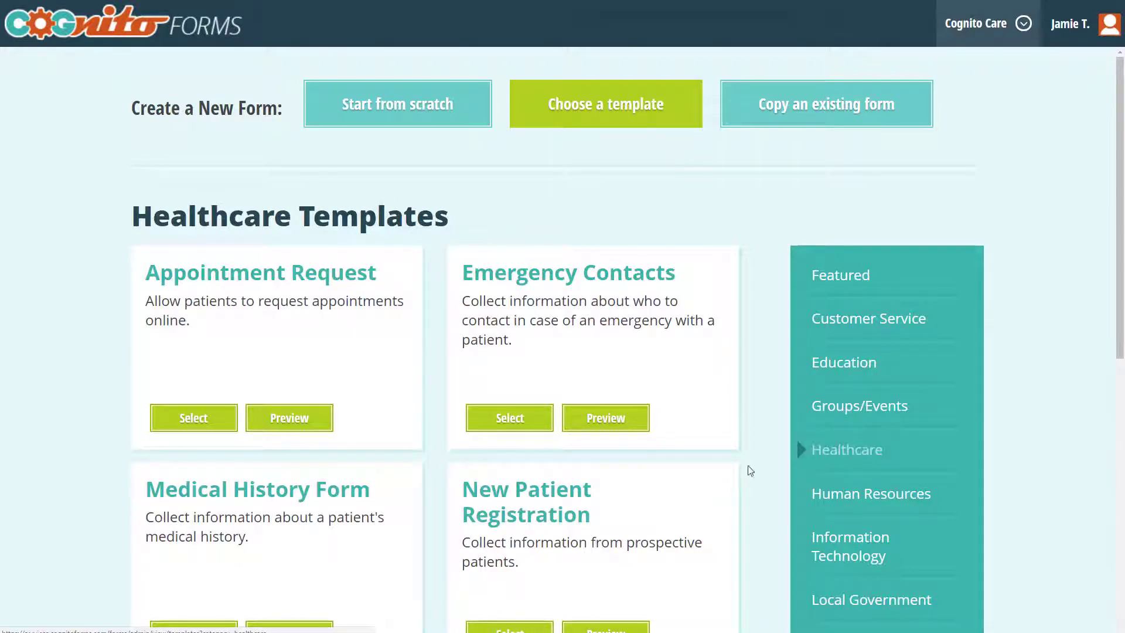
pyautogui.scroll(-1, 741, 471)
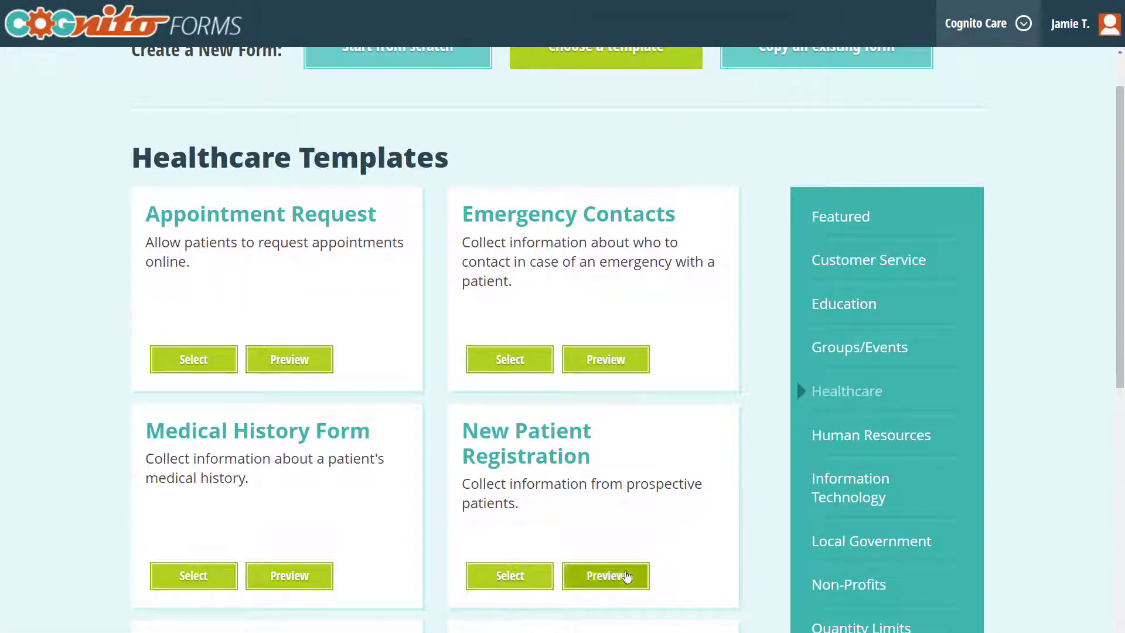
pyautogui.click(625, 576)
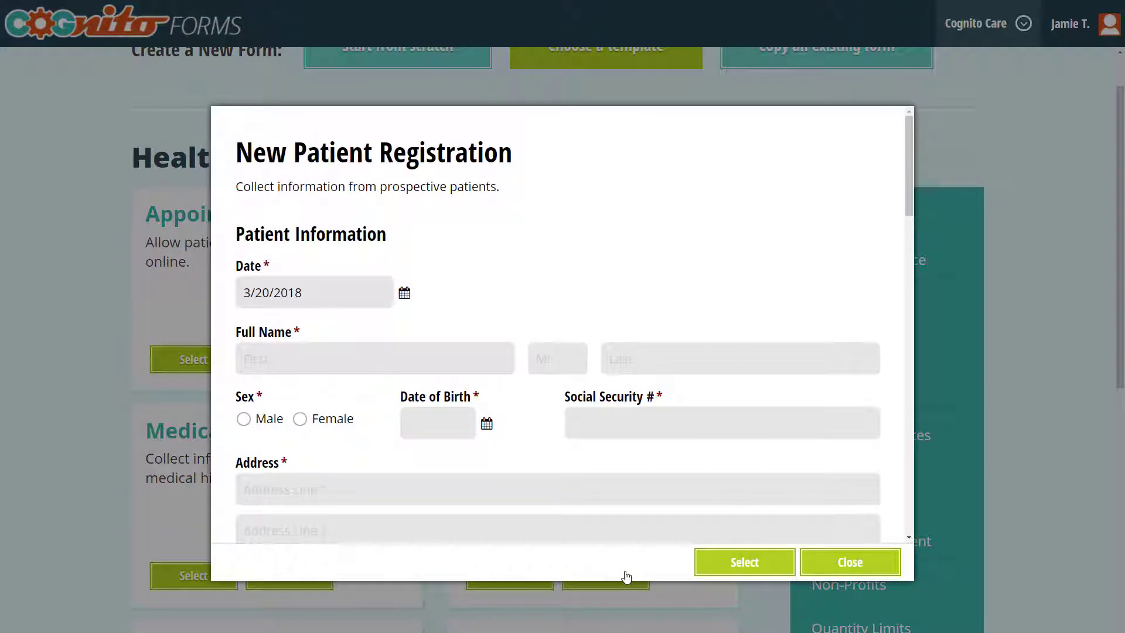
pyautogui.click(720, 560)
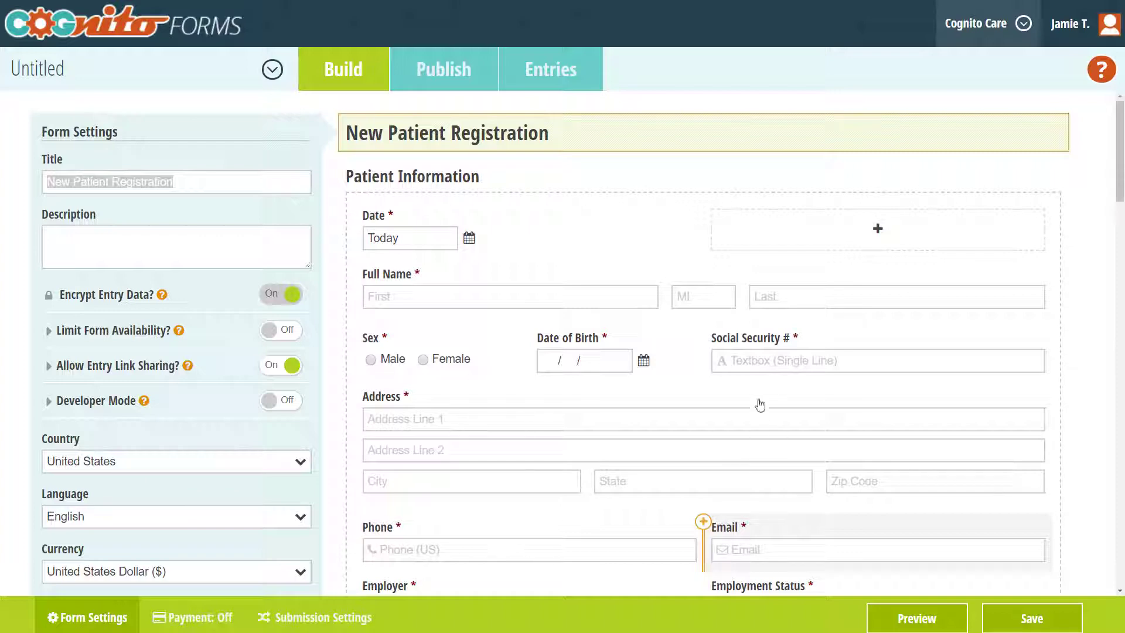
# Step: Add a Date field in the slot beside Date, labelled 'Time' with type set to Time
pyautogui.click(794, 243)
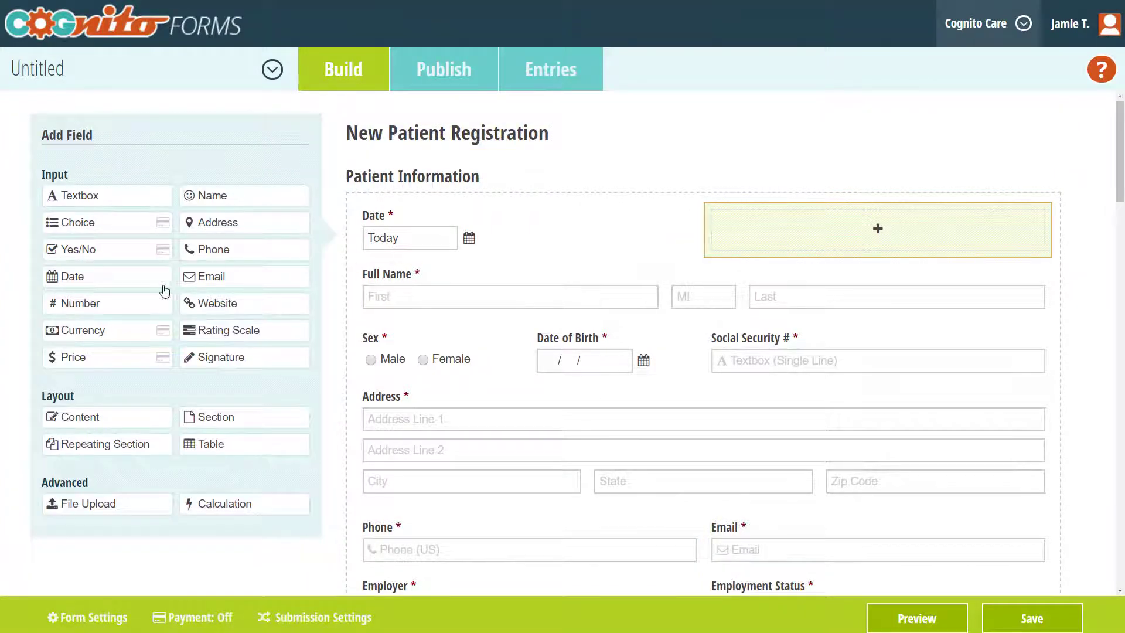
pyautogui.moveTo(123, 280); pyautogui.dragTo(797, 238)
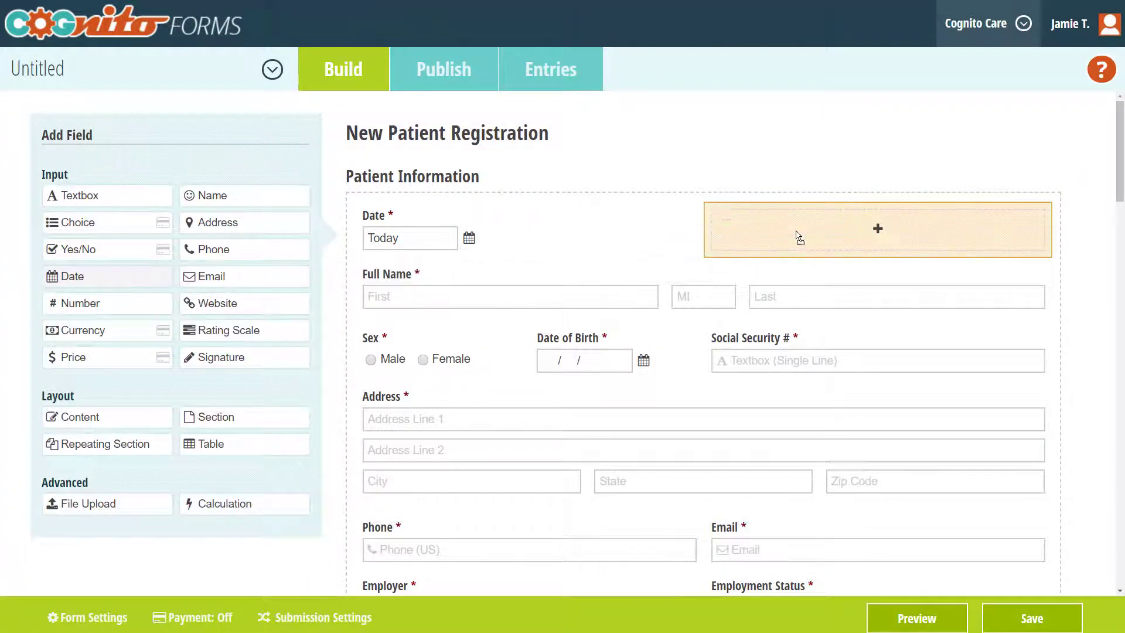
pyautogui.moveTo(115, 198); pyautogui.dragTo(25, 205)
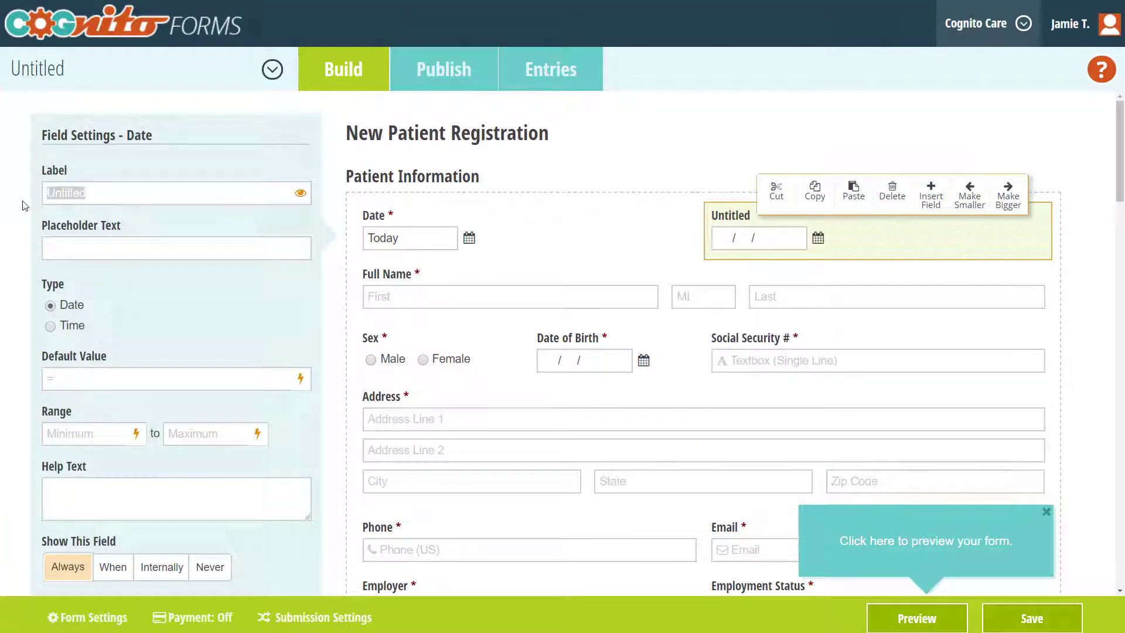
pyautogui.write('Time')
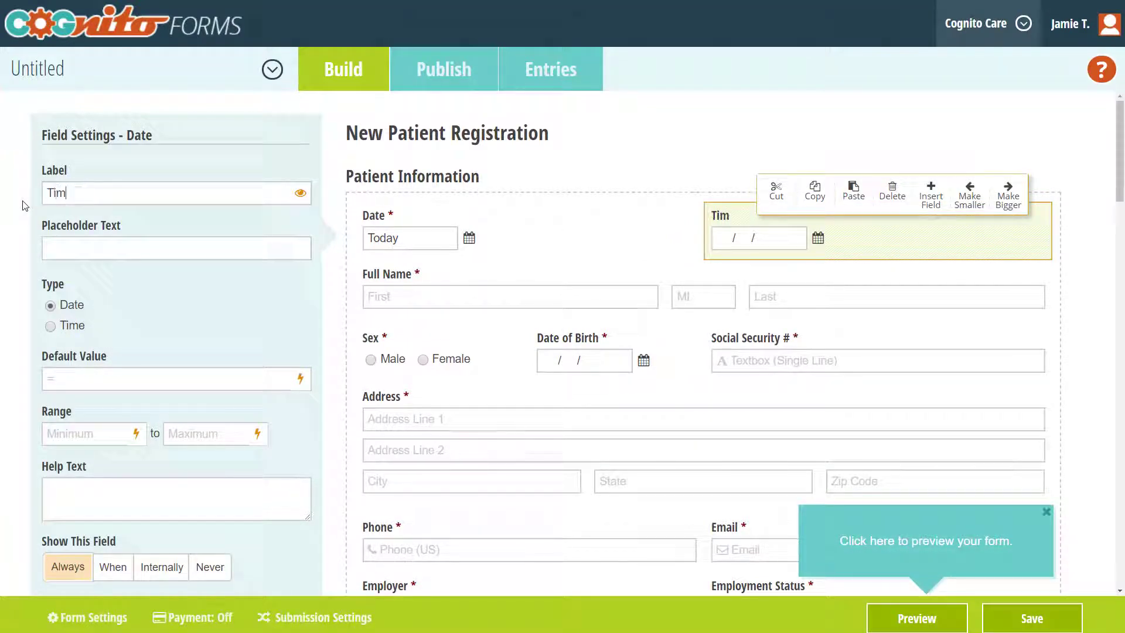
pyautogui.click(50, 326)
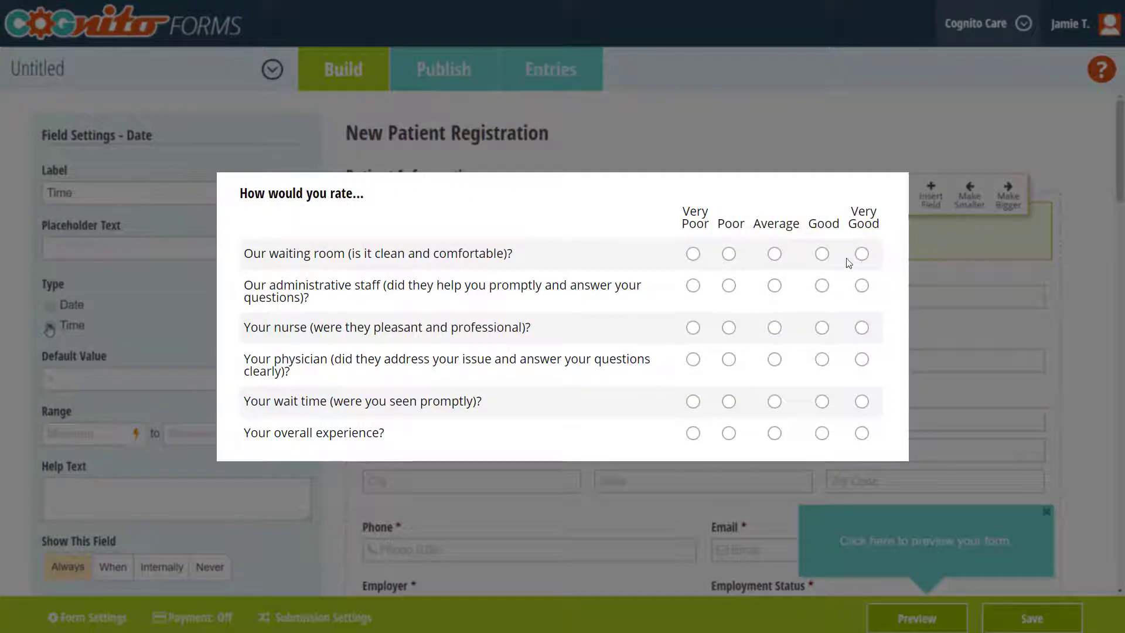
# Step: Rate the waiting room Good and administrative staff Very Good, then add a second emergency contact
pyautogui.click(824, 256)
pyautogui.click(866, 290)
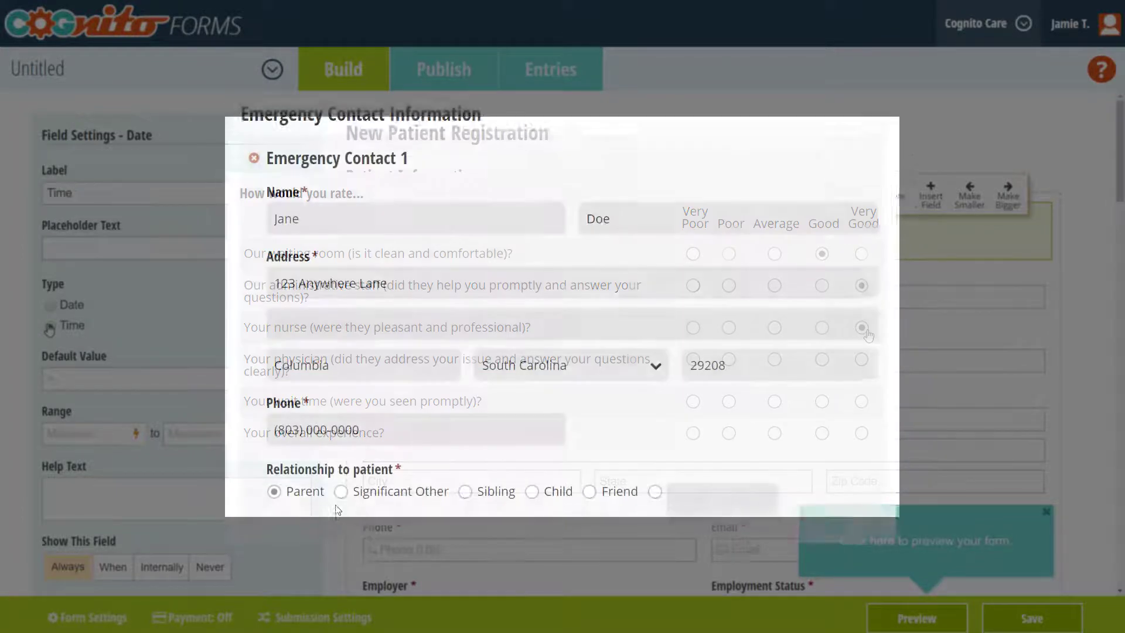
pyautogui.scroll(-1, 339, 510)
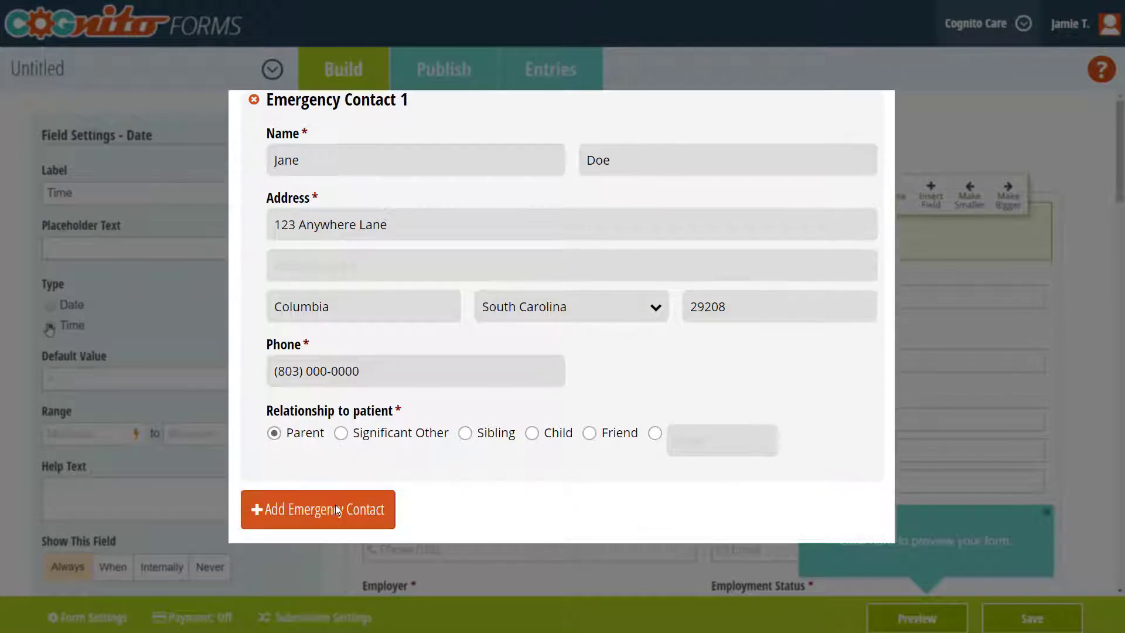
pyautogui.click(338, 510)
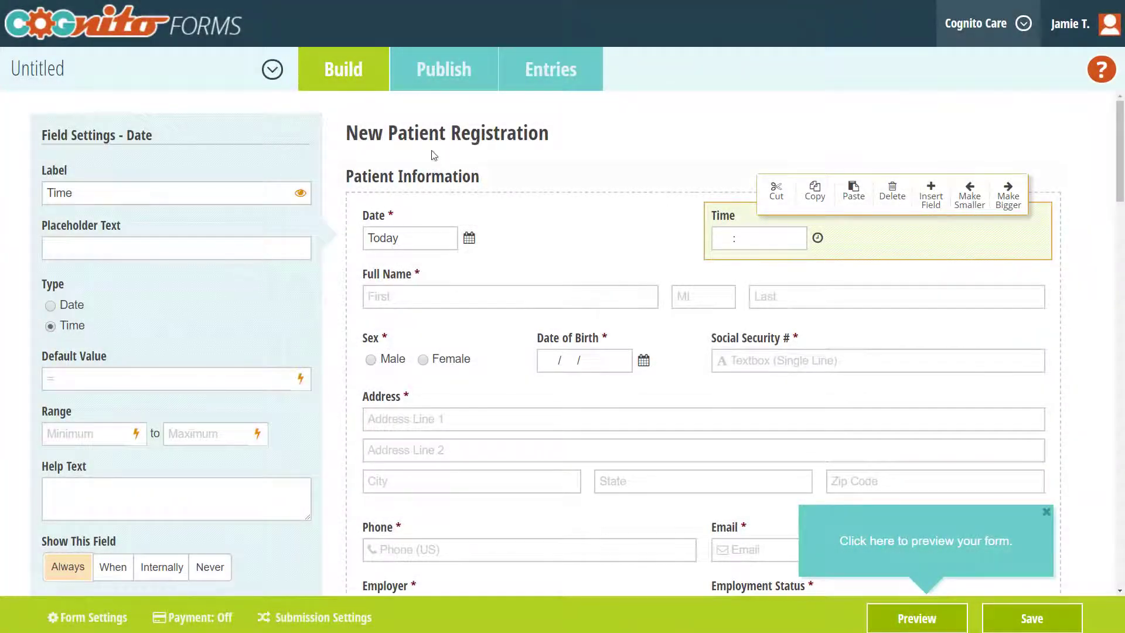
# Step: Show the New Patient Registration form settings, where Encrypt Entry Data is On
pyautogui.click(445, 139)
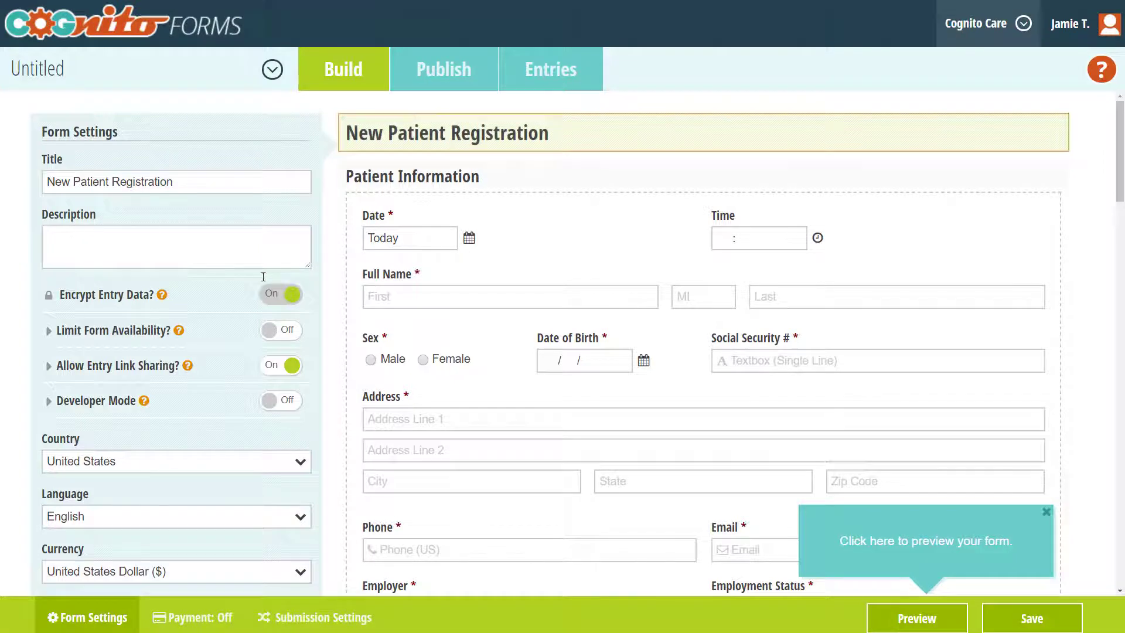
# Step: Open the Field Settings of the Social Security # single-line textbox
pyautogui.moveTo(273, 299)
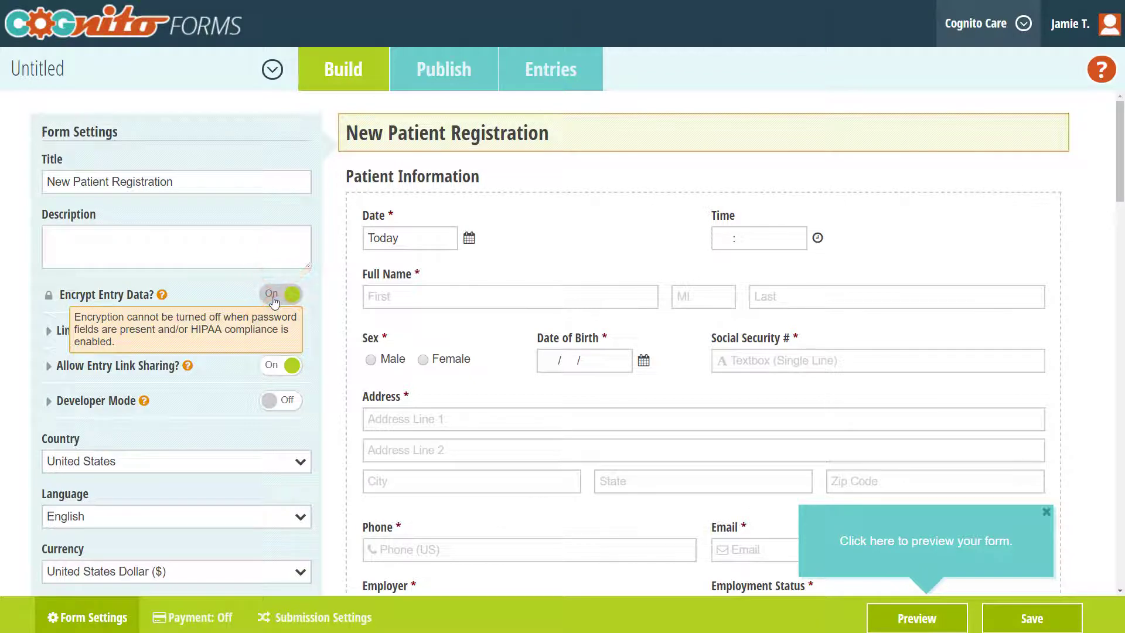
pyautogui.click(773, 367)
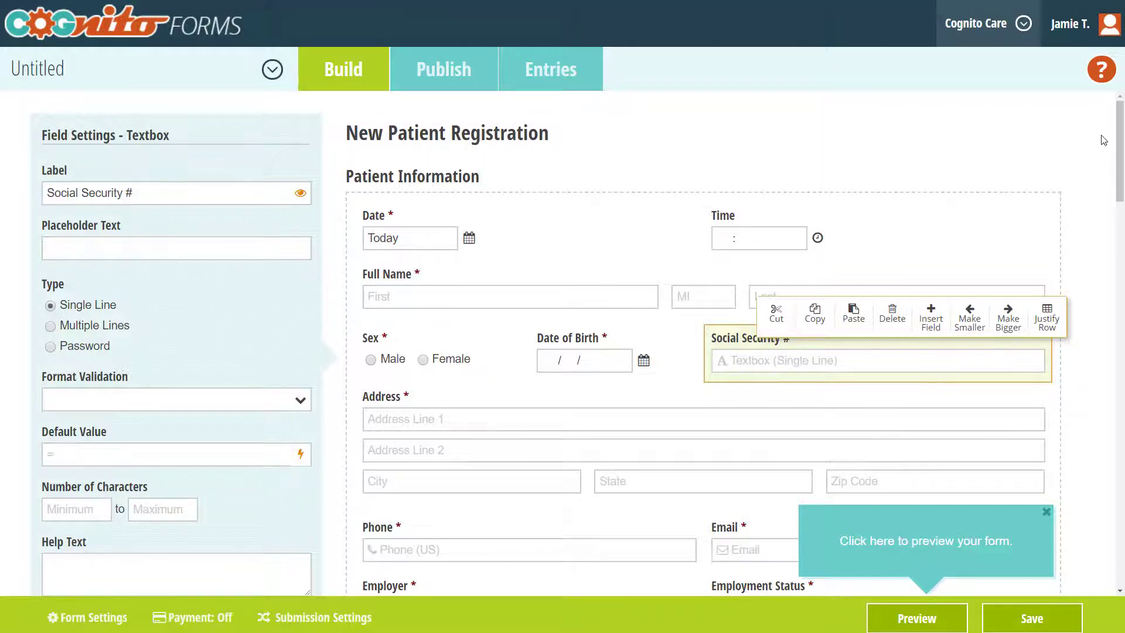
# Step: Check 'Protect field?' for Social Security #, then go back to the form-wide settings
pyautogui.moveTo(1116, 148); pyautogui.dragTo(1116, 241)
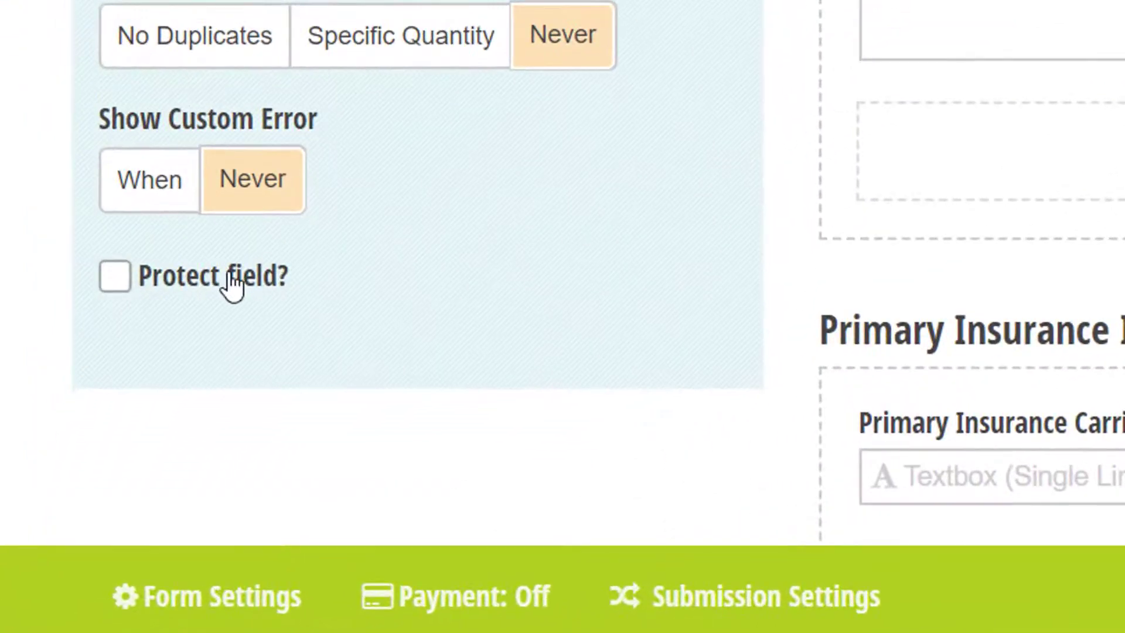
pyautogui.click(182, 360)
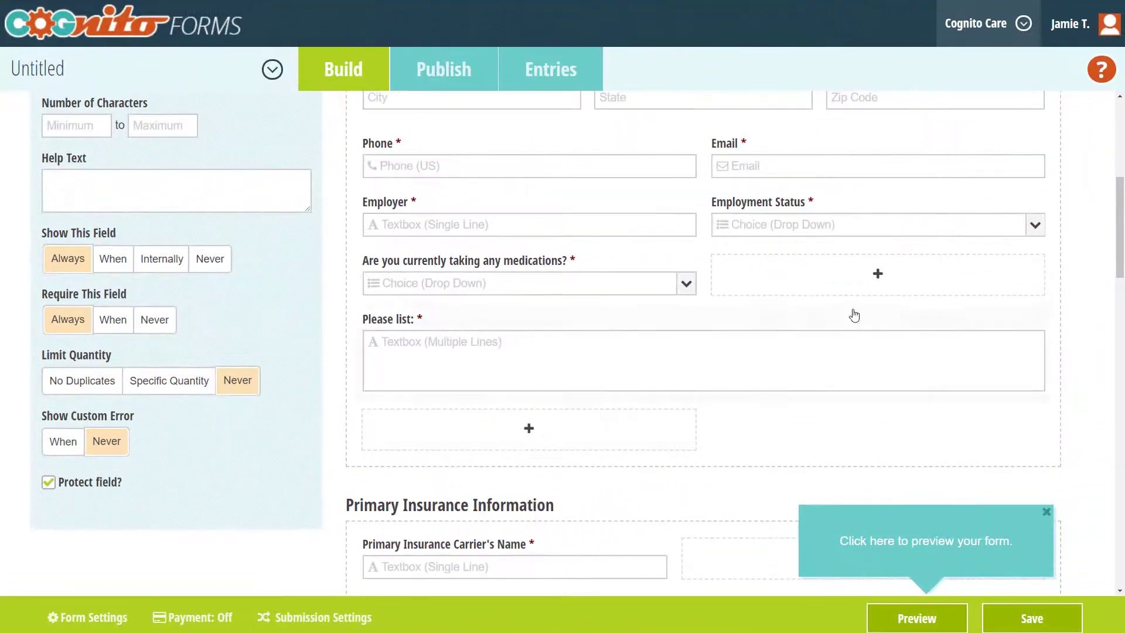
pyautogui.scroll(7, 817, 323)
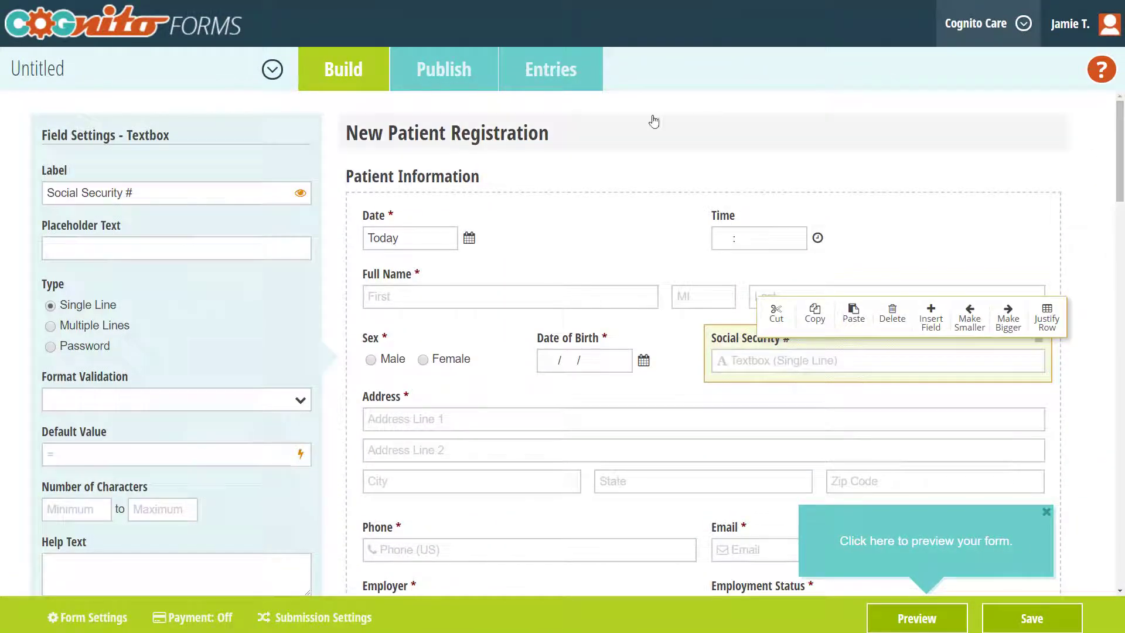
pyautogui.click(526, 125)
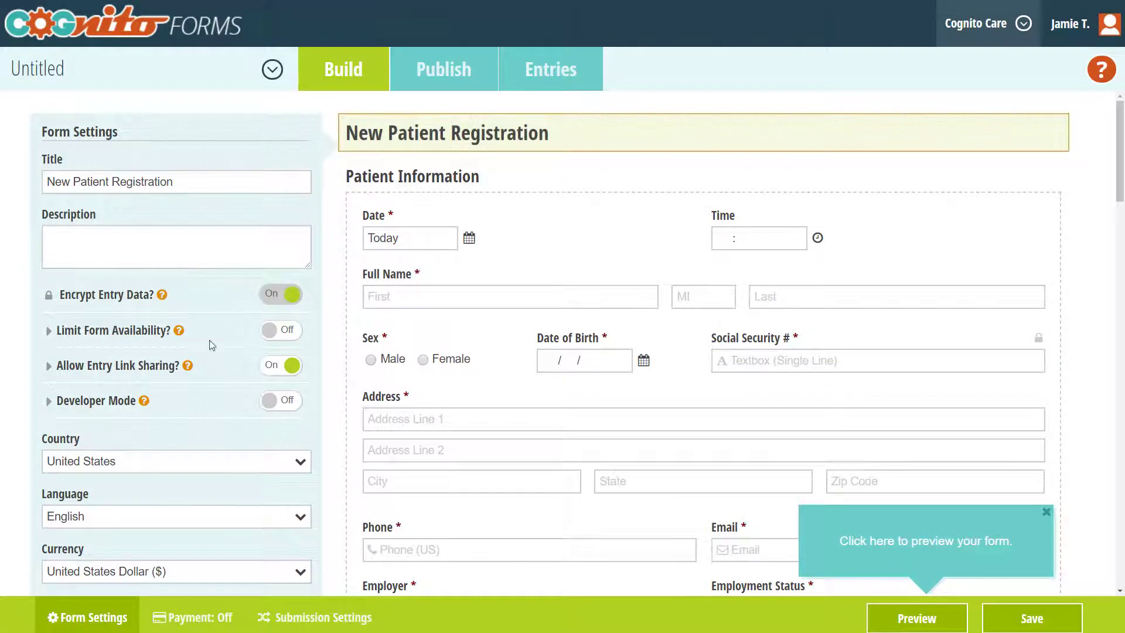
# Step: Expand Allow Entry Link Sharing, save the New Patient Registration form, and view its Publish page
pyautogui.click(205, 373)
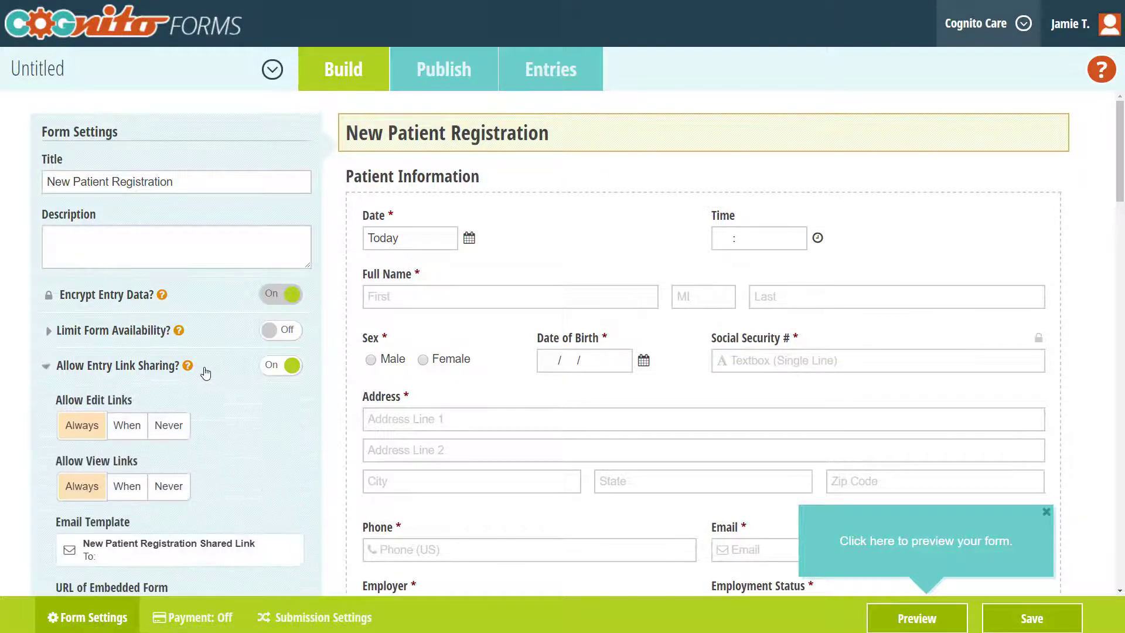
pyautogui.scroll(-1, 205, 373)
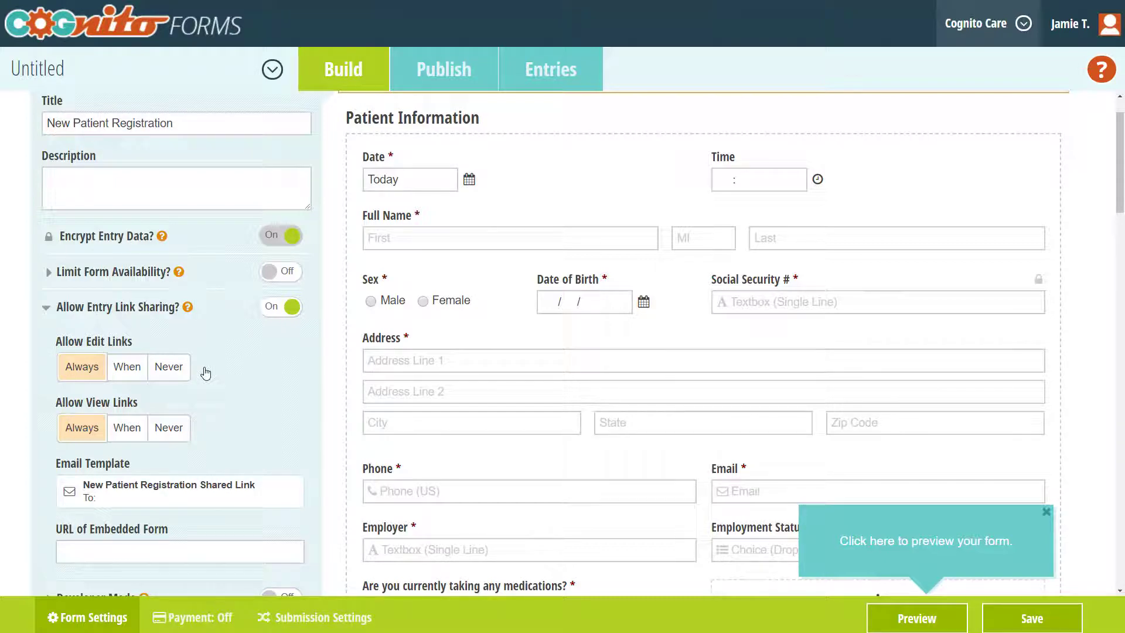
pyautogui.click(1024, 624)
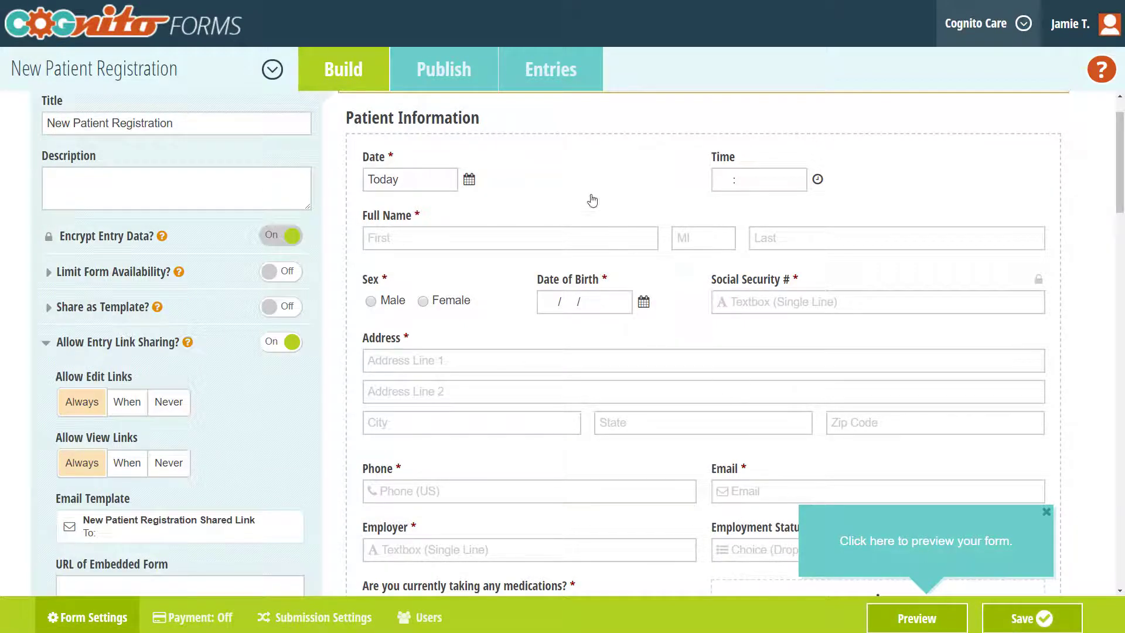
pyautogui.click(468, 87)
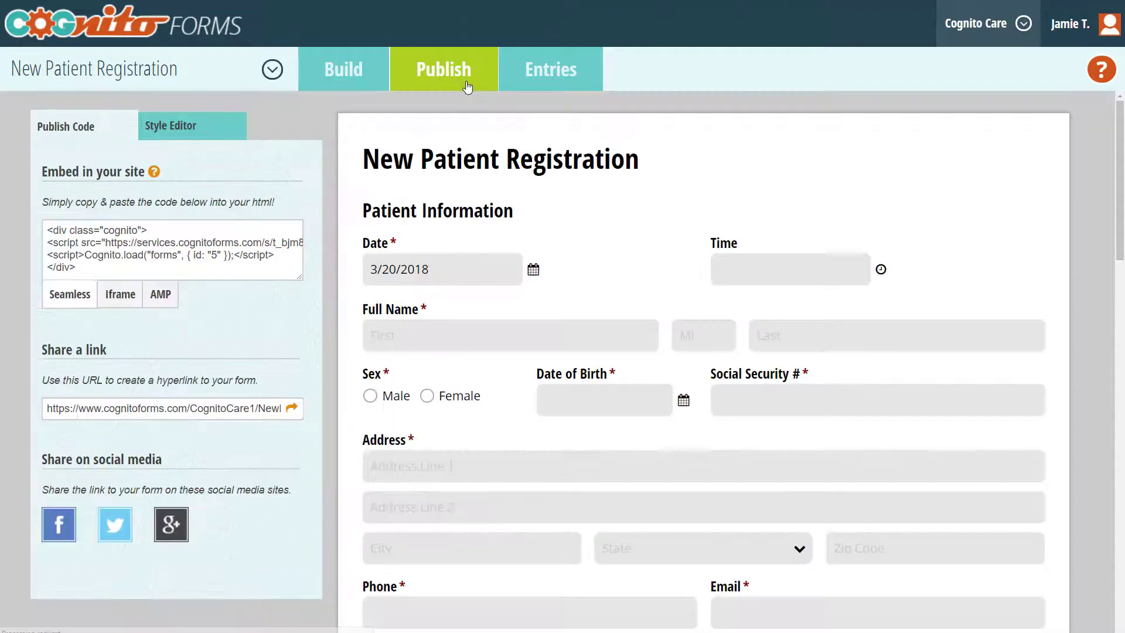
# Step: Add logo.png as the header logo, center it above the title, and save the style
pyautogui.click(236, 124)
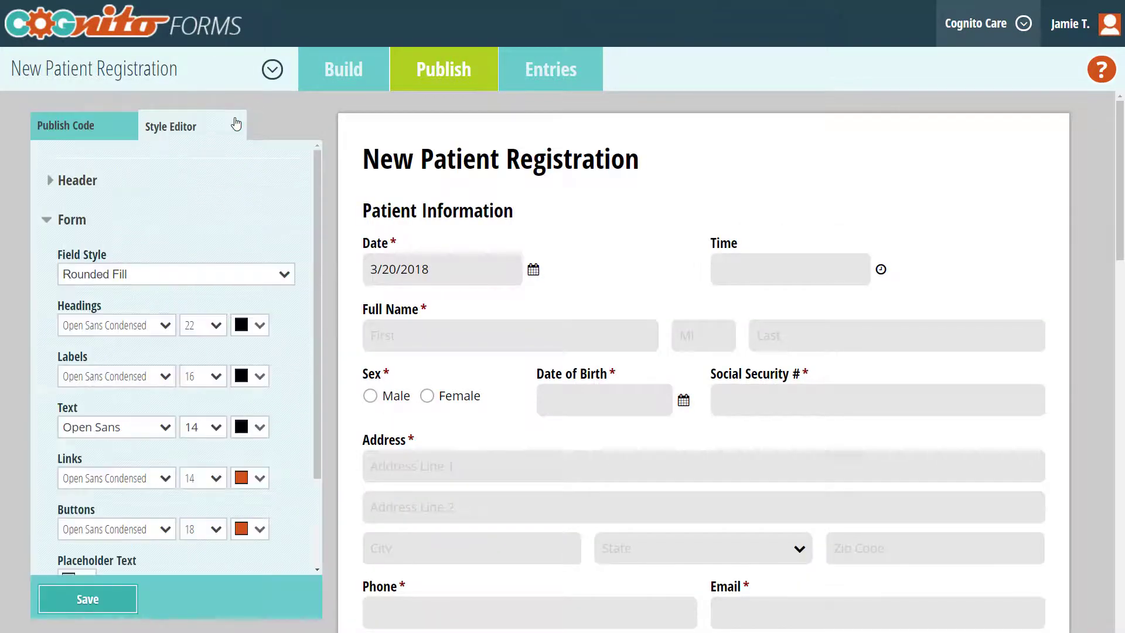
pyautogui.click(233, 171)
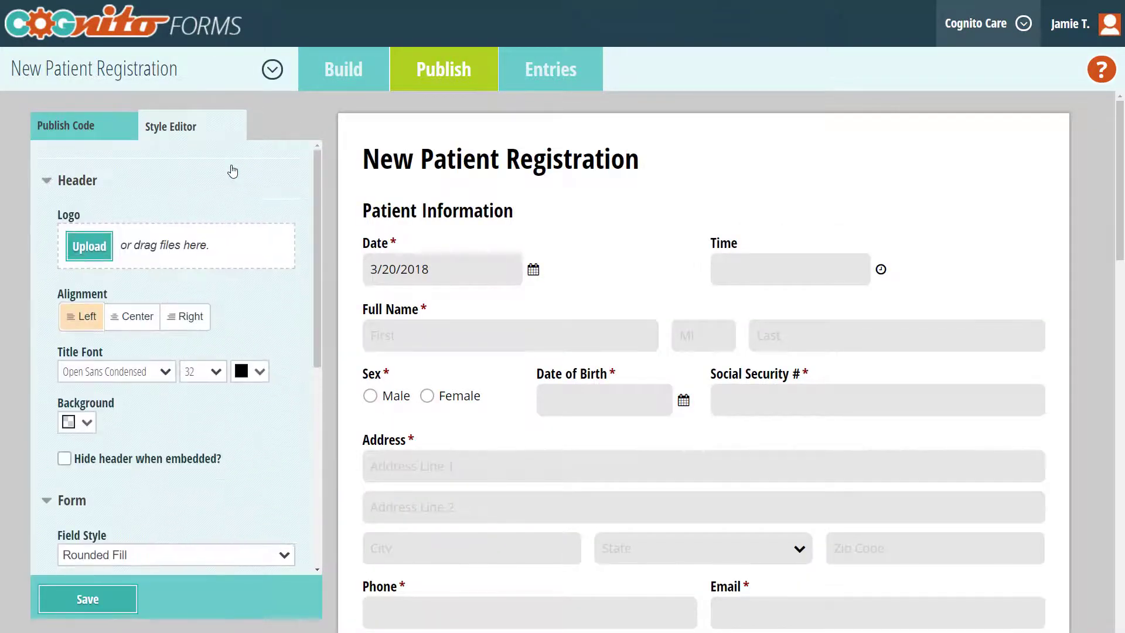
pyautogui.moveTo(1089, 332); pyautogui.dragTo(191, 256)
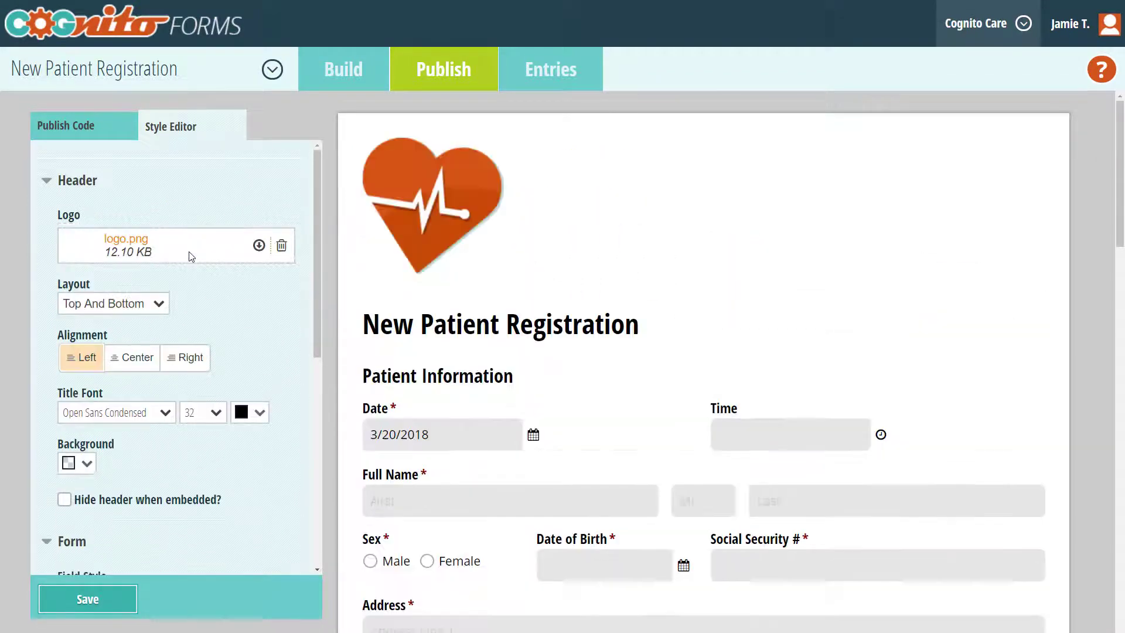
pyautogui.click(136, 370)
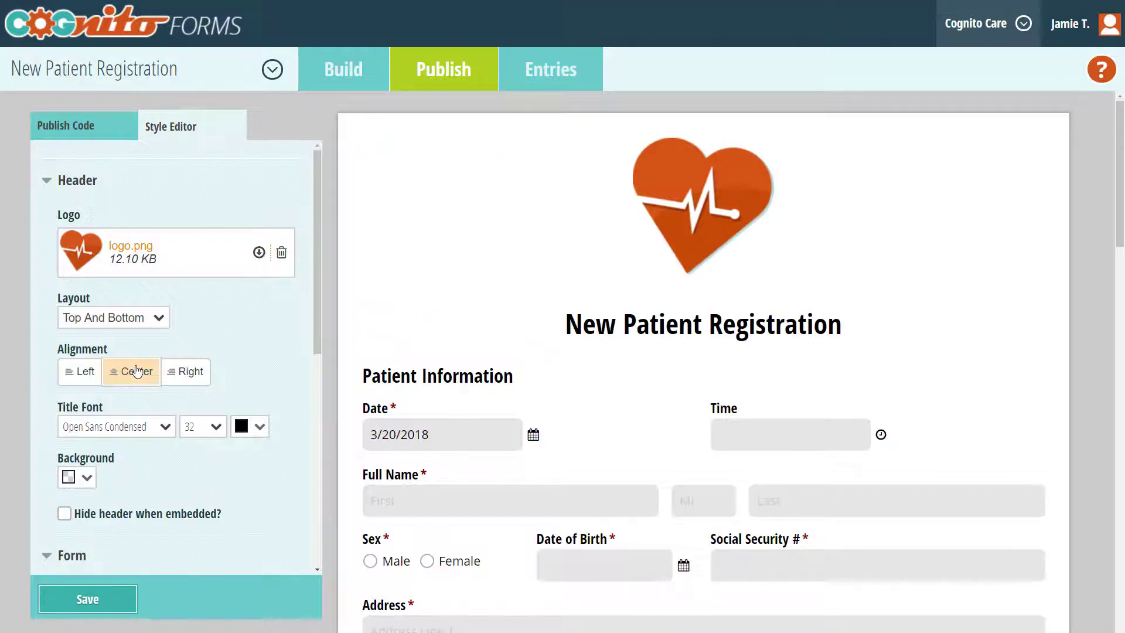
pyautogui.click(100, 599)
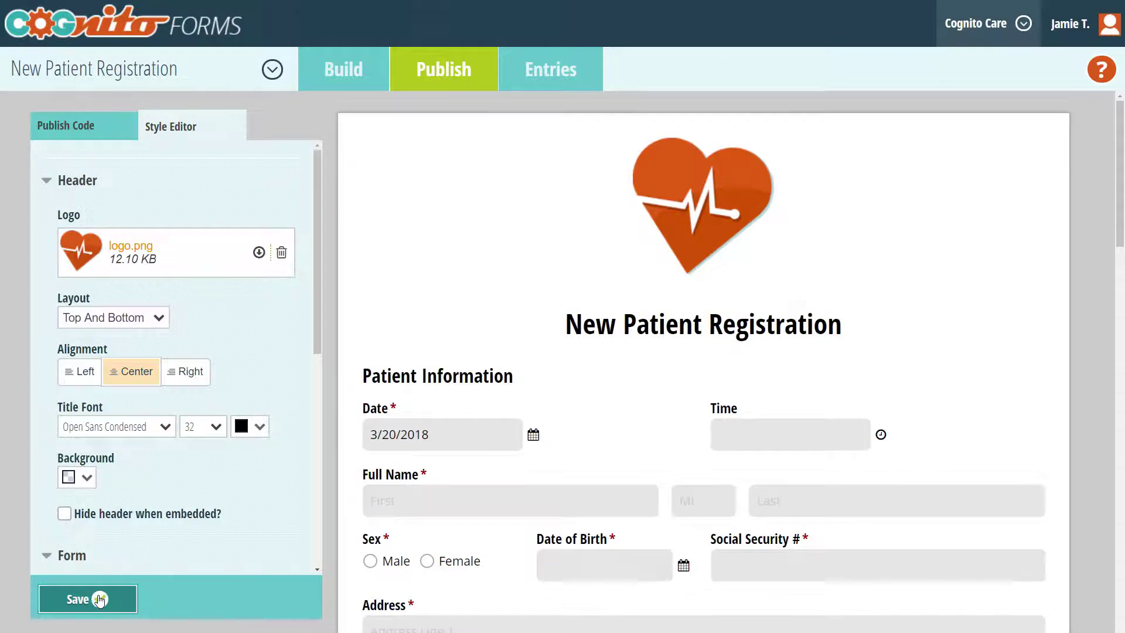
pyautogui.click(98, 136)
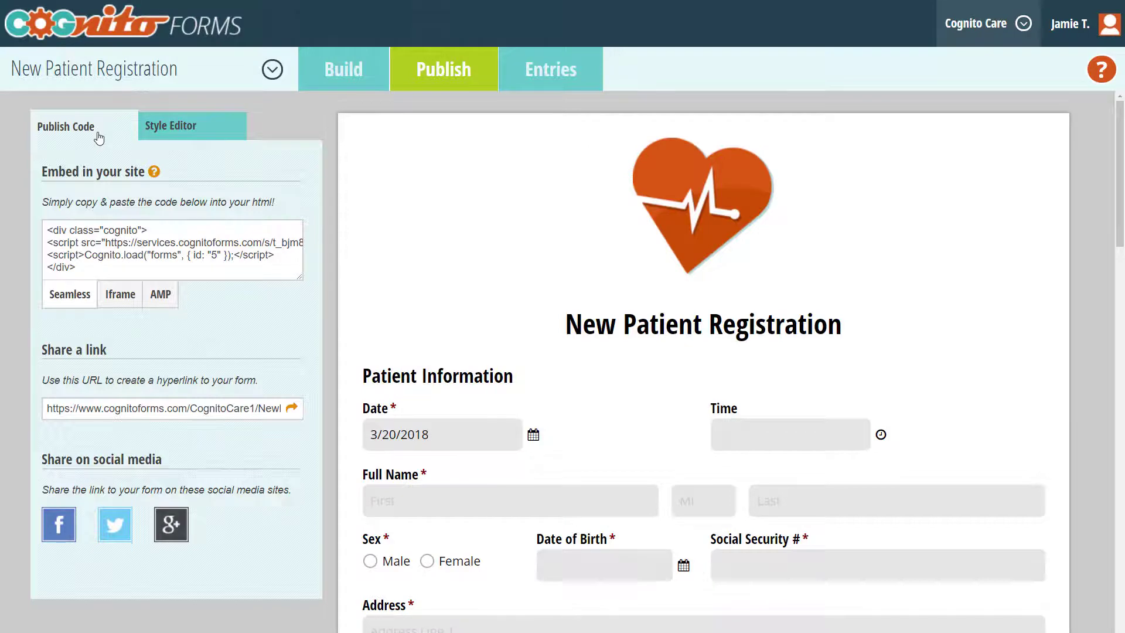
# Step: Switch the embed code to Iframe, preview the live form via its share link, then return to Build
pyautogui.click(127, 306)
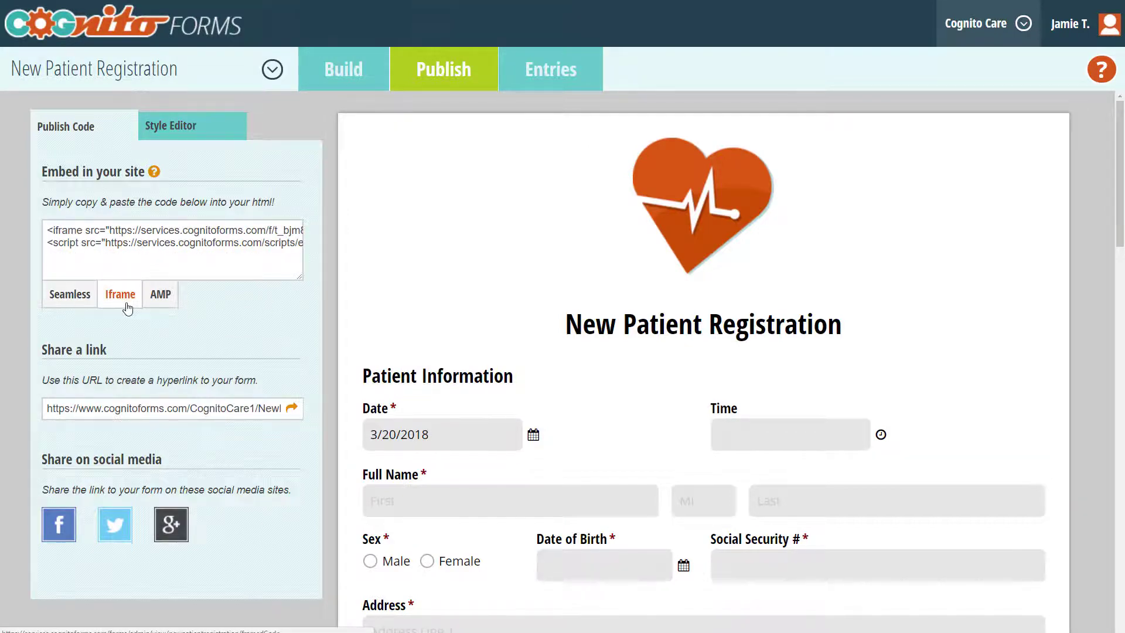
pyautogui.click(292, 409)
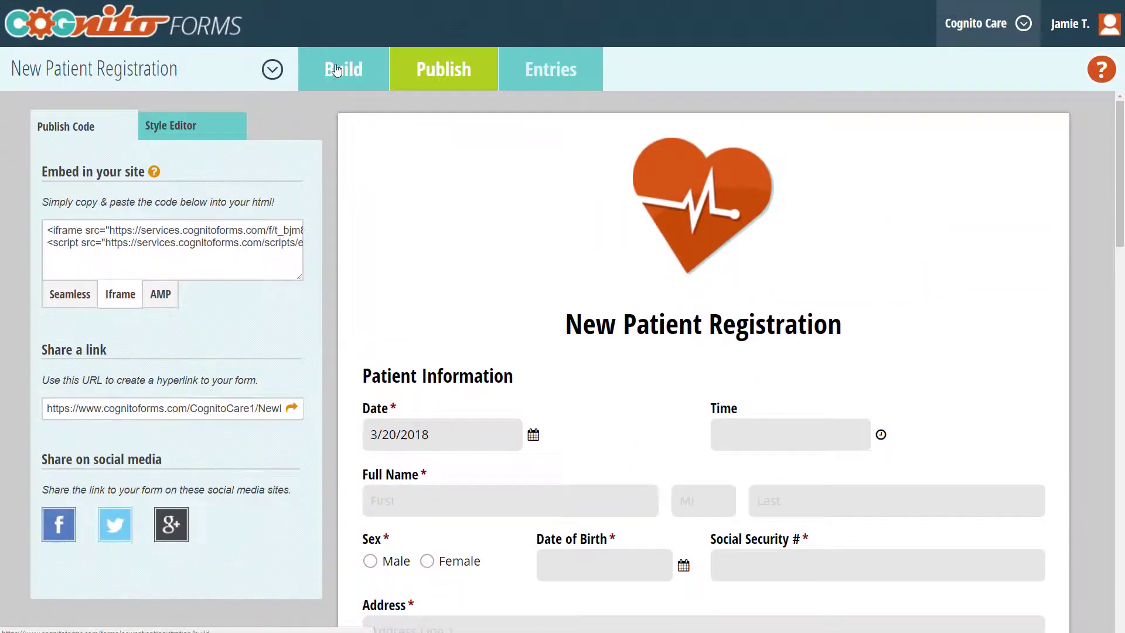
pyautogui.click(336, 70)
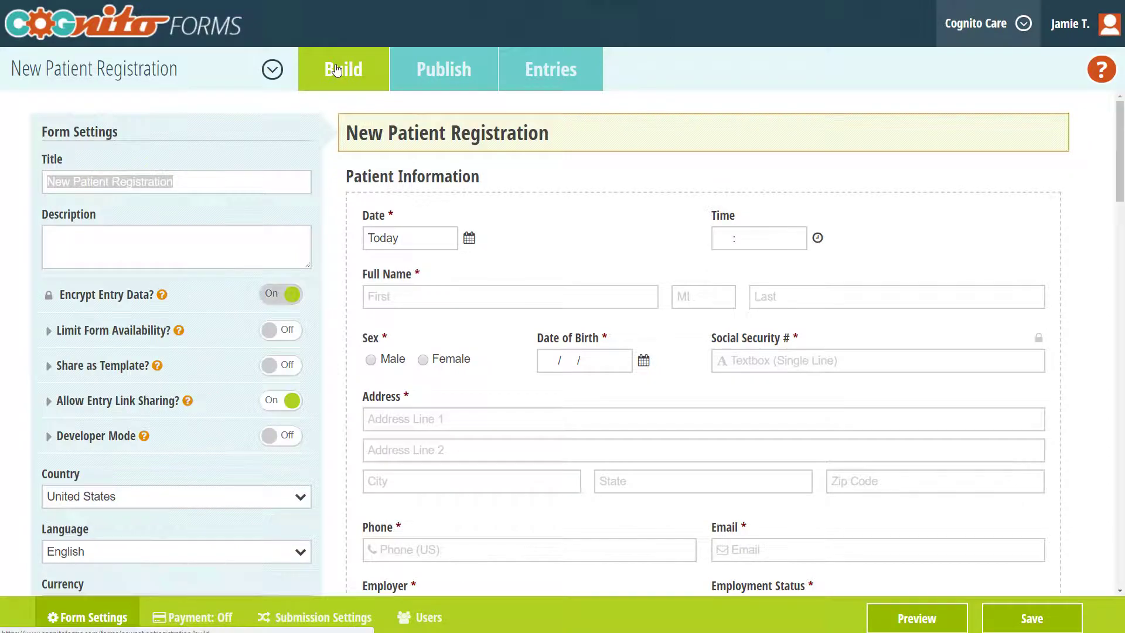
# Step: In Submission Settings, switch Post JSON Data to a Website on and show its endpoint fields
pyautogui.click(289, 619)
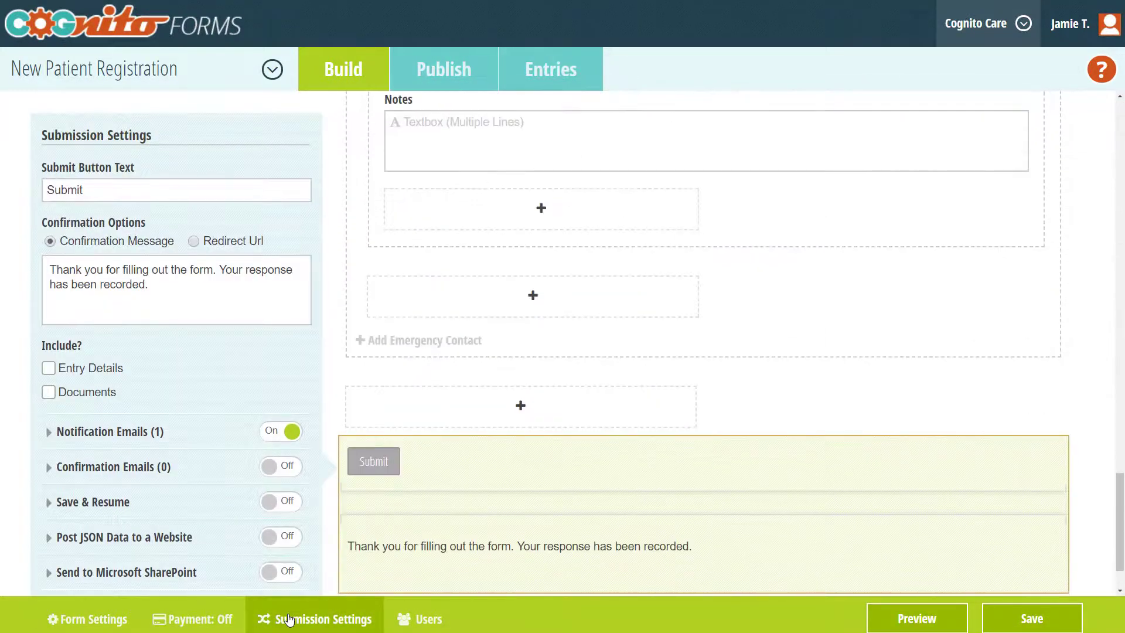
pyautogui.click(221, 545)
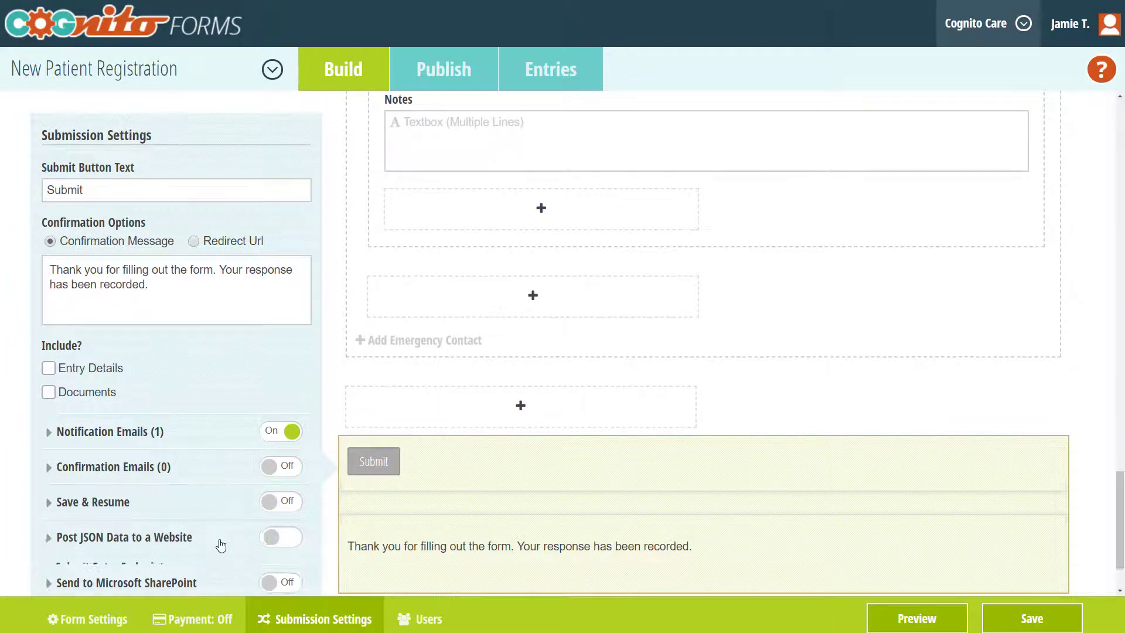
pyautogui.scroll(-3, 221, 546)
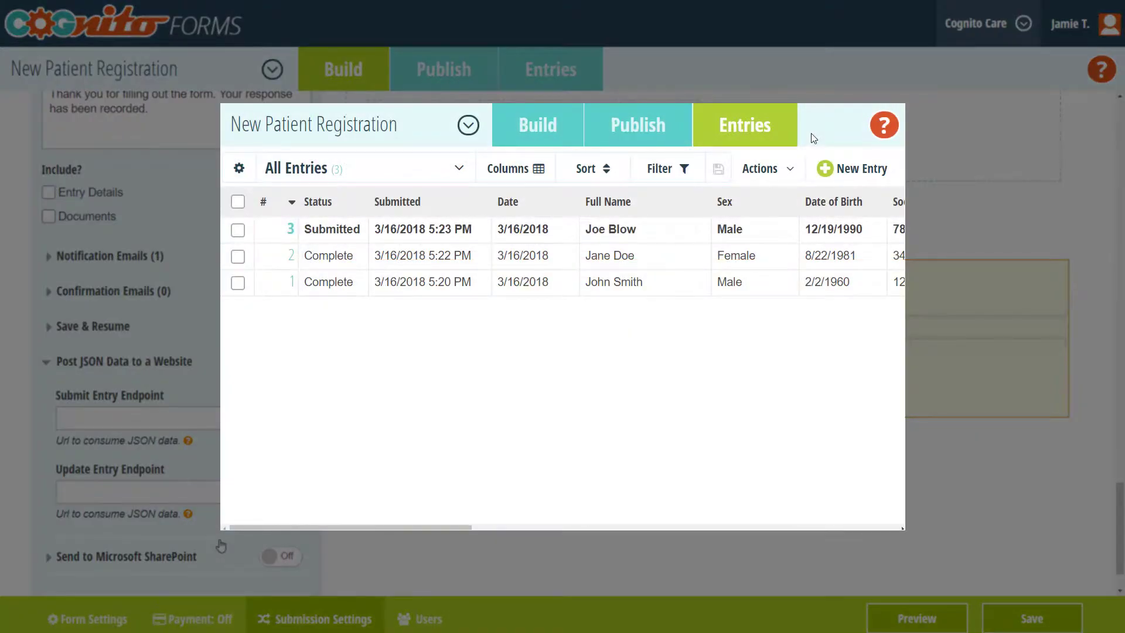
# Step: Open entry 3 and change its status from Submitted to Complete
pyautogui.click(685, 234)
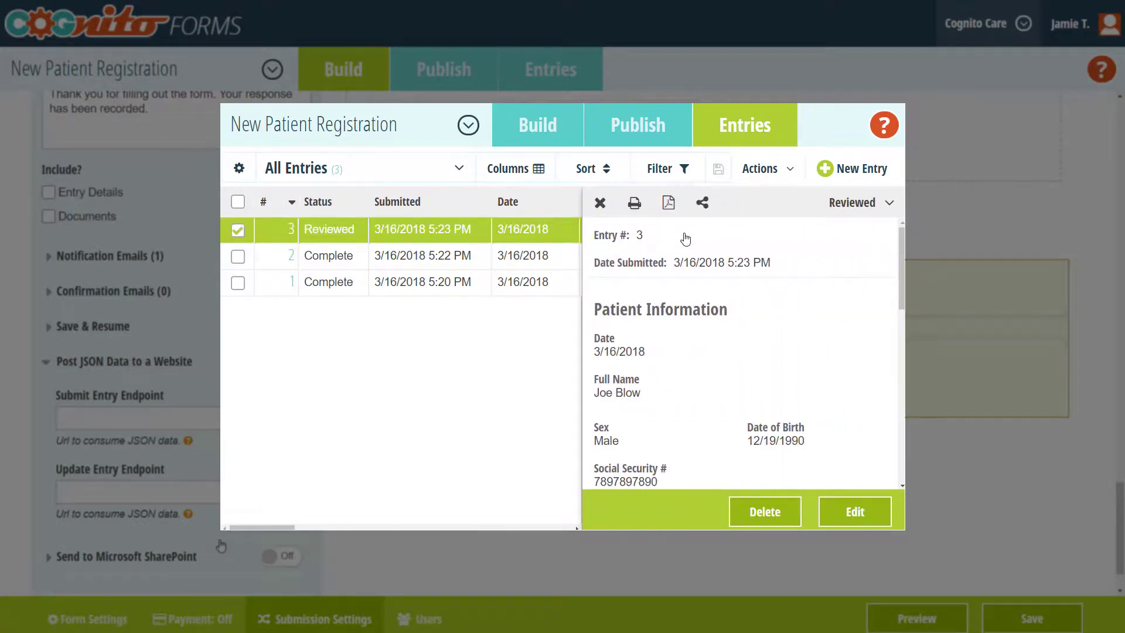
pyautogui.click(873, 208)
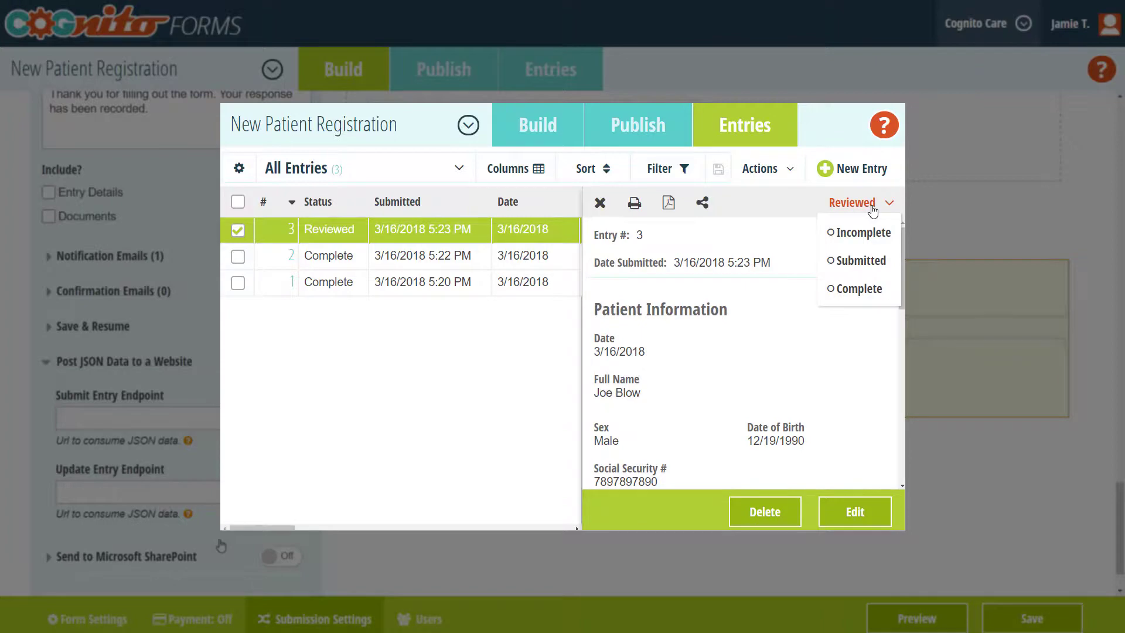
pyautogui.click(857, 290)
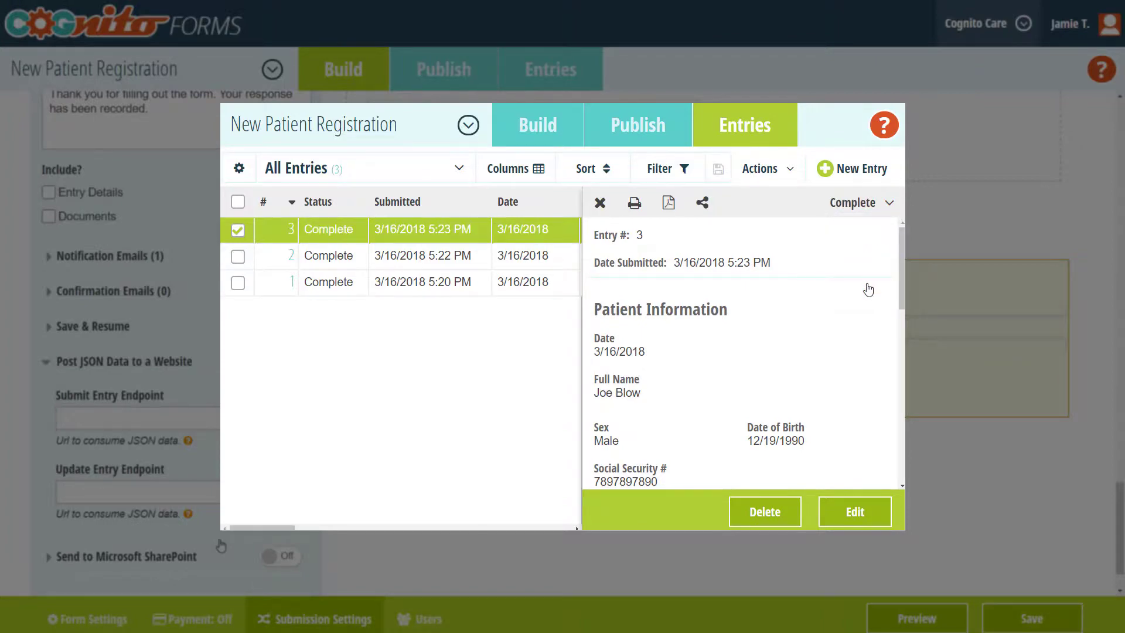